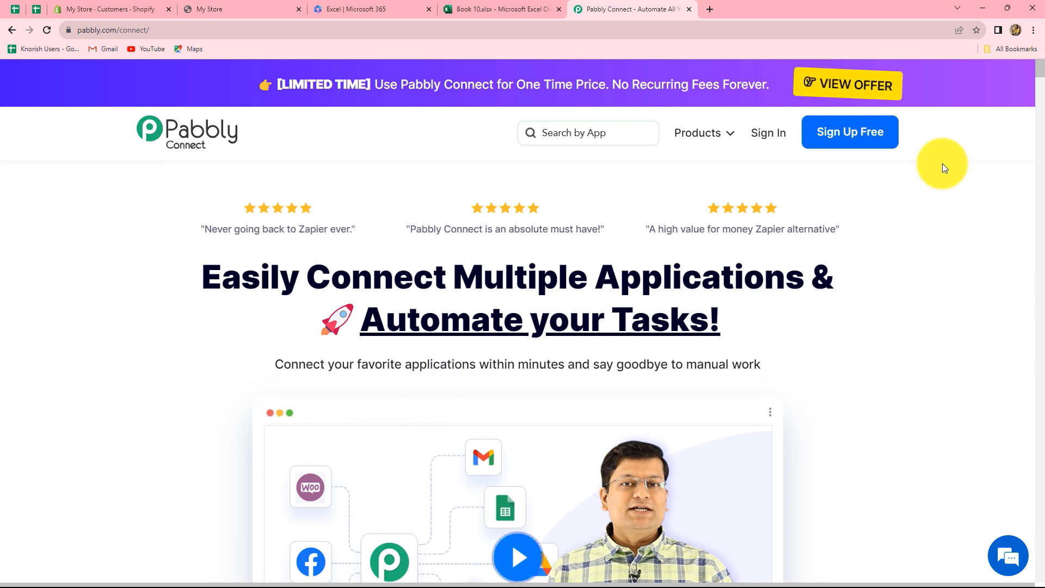
Step: Sign in to Pabbly and open the Pabbly Connect dashboard via Access Now
left_click(765, 133)
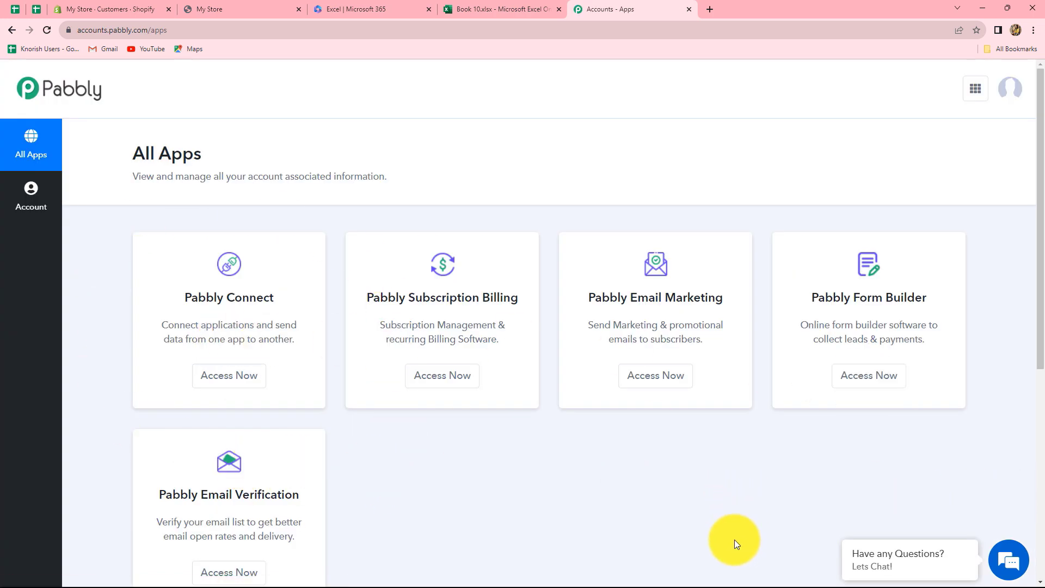
left_click(207, 385)
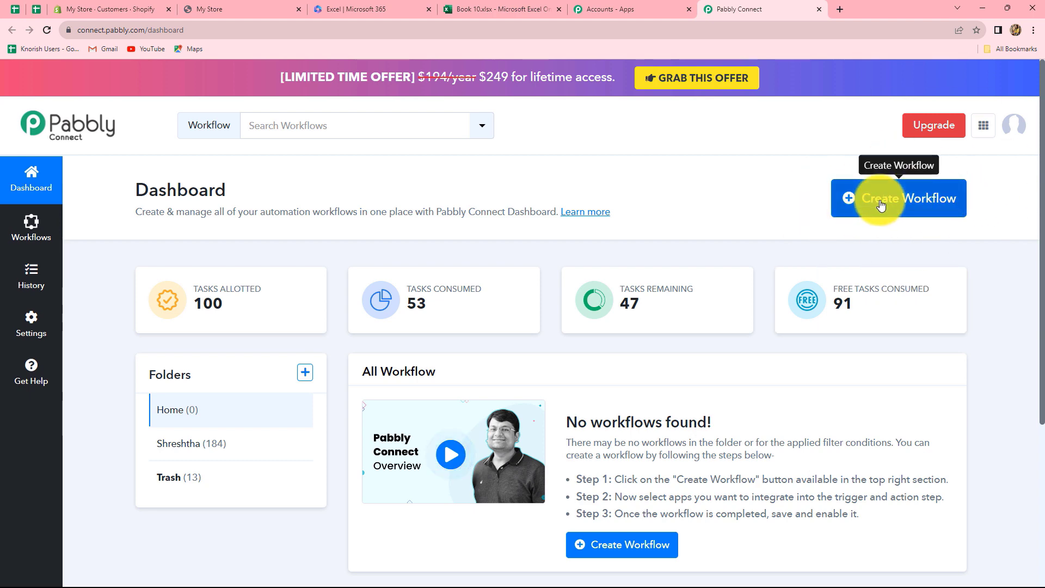
Step: Create a workflow named 'Add Shopify Customer Details in MS Excel Sheet' in the Home folder
left_click(907, 213)
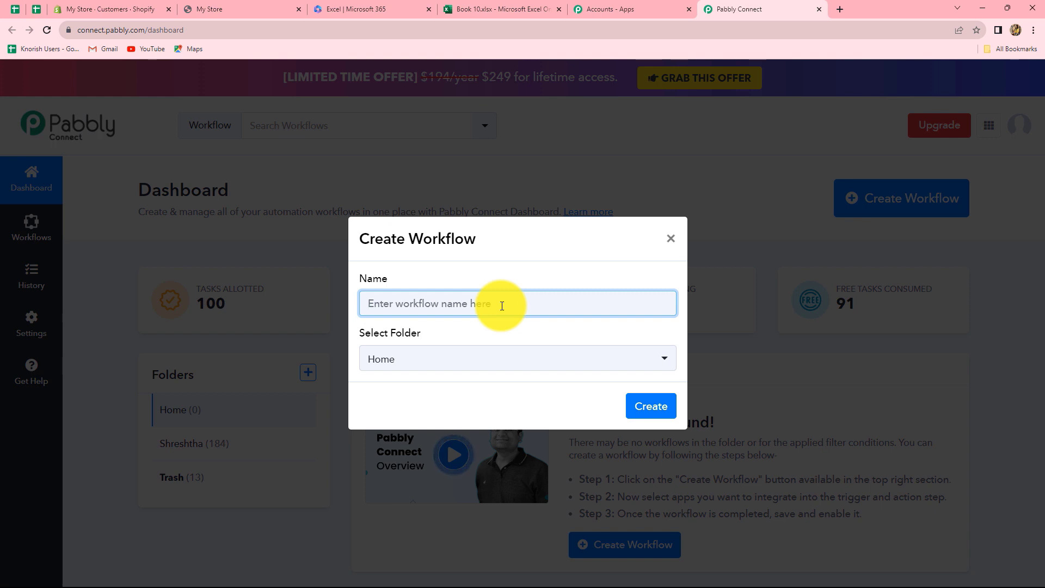
type("Add Shopify Customer Details in MS Excel Sheet")
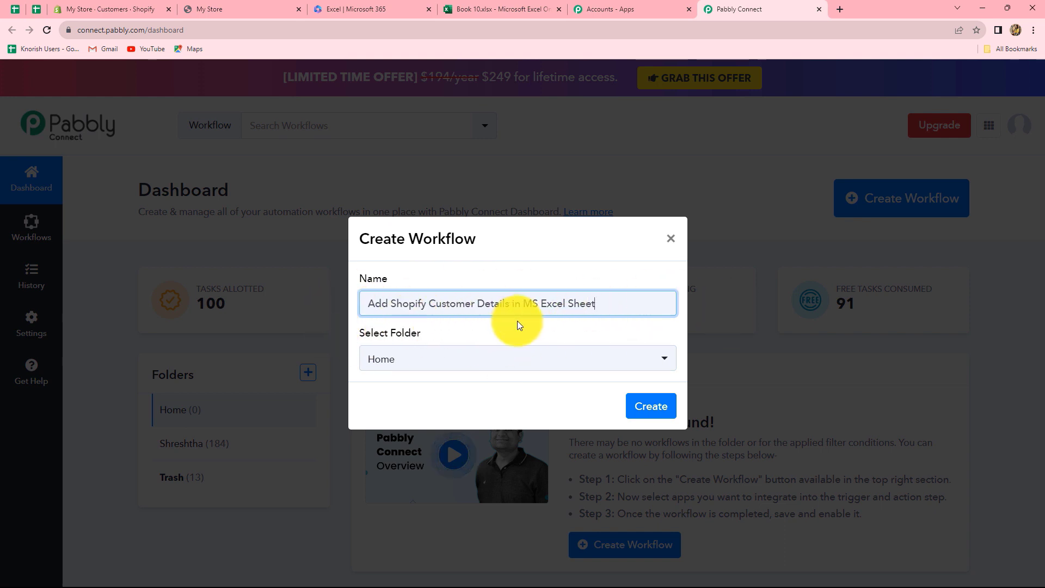
left_click(398, 368)
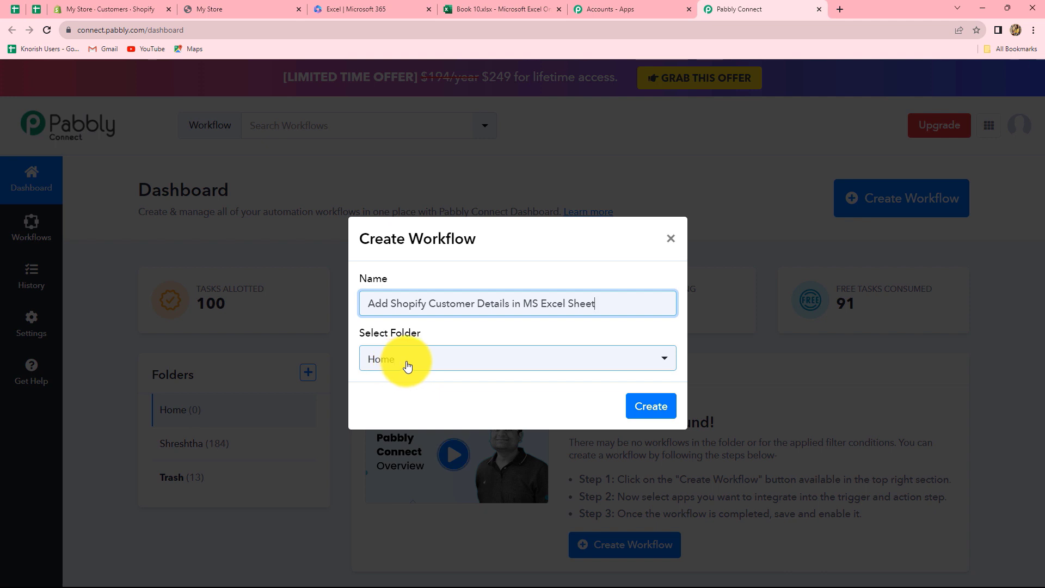
left_click(409, 366)
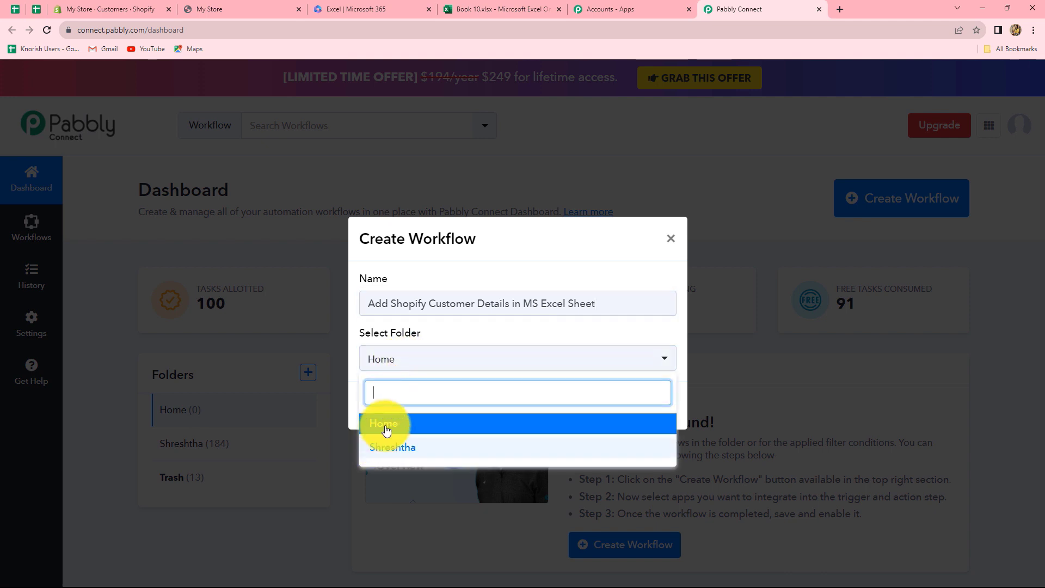
left_click(386, 428)
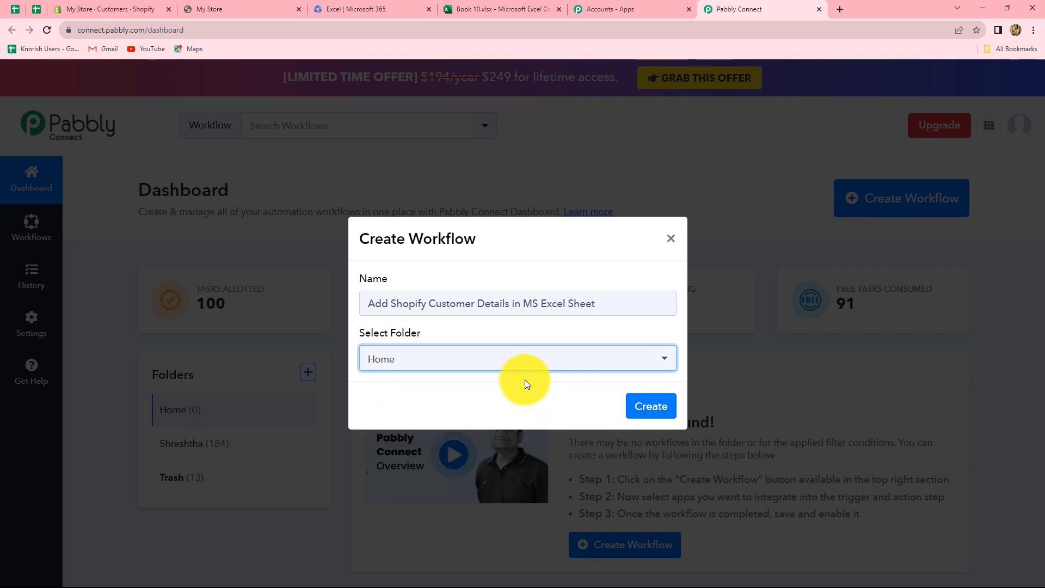
left_click(651, 407)
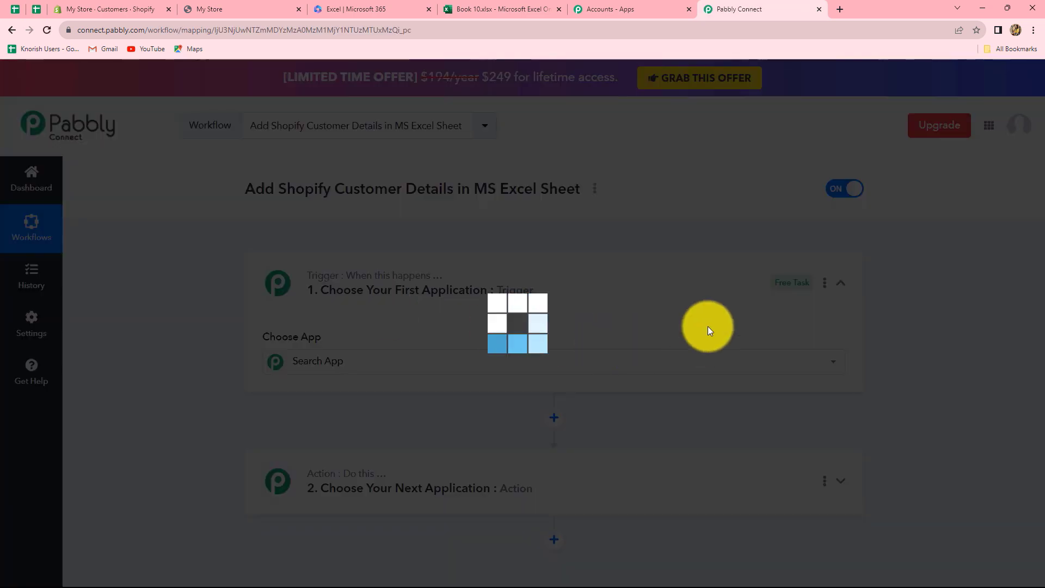
Step: Search 'Shopi' and choose Shopify as the trigger app
scroll(705, 293, "down", 4)
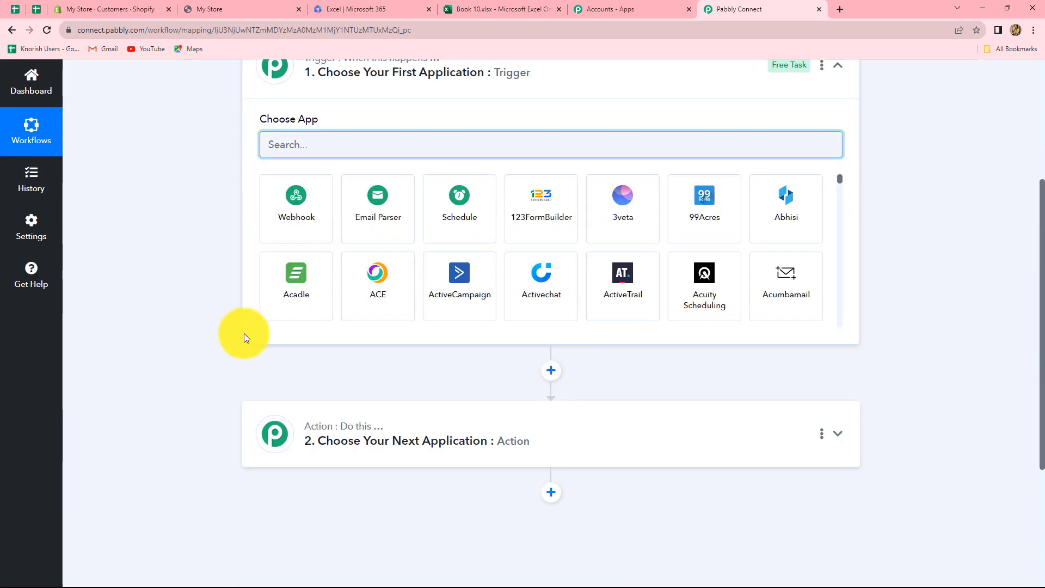
scroll(243, 333, "up", 2)
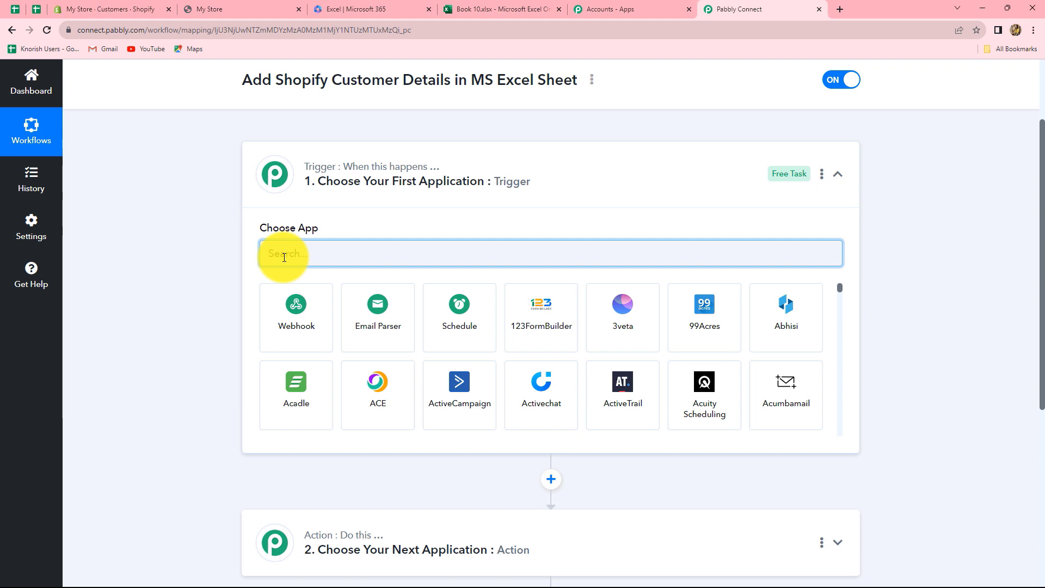
type("Shopi")
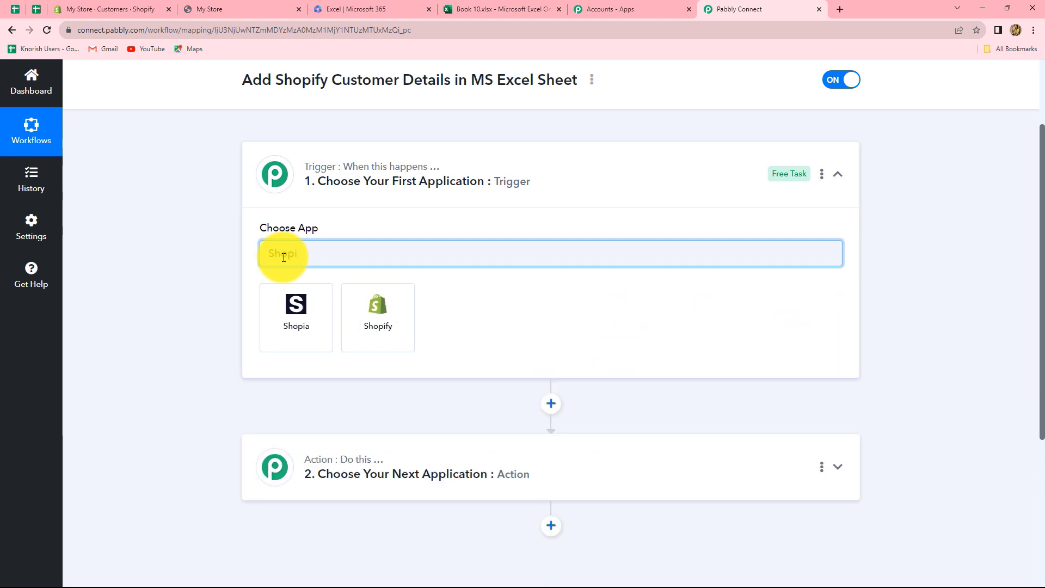
left_click(364, 295)
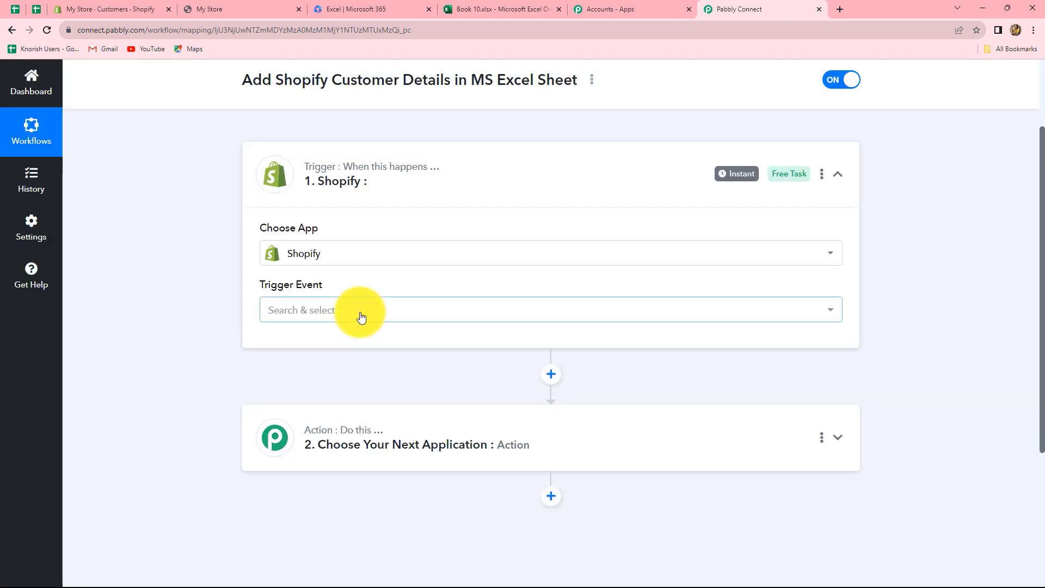
Step: Set the trigger event to New Customer and copy its webhook URL for use in Shopify
left_click(361, 312)
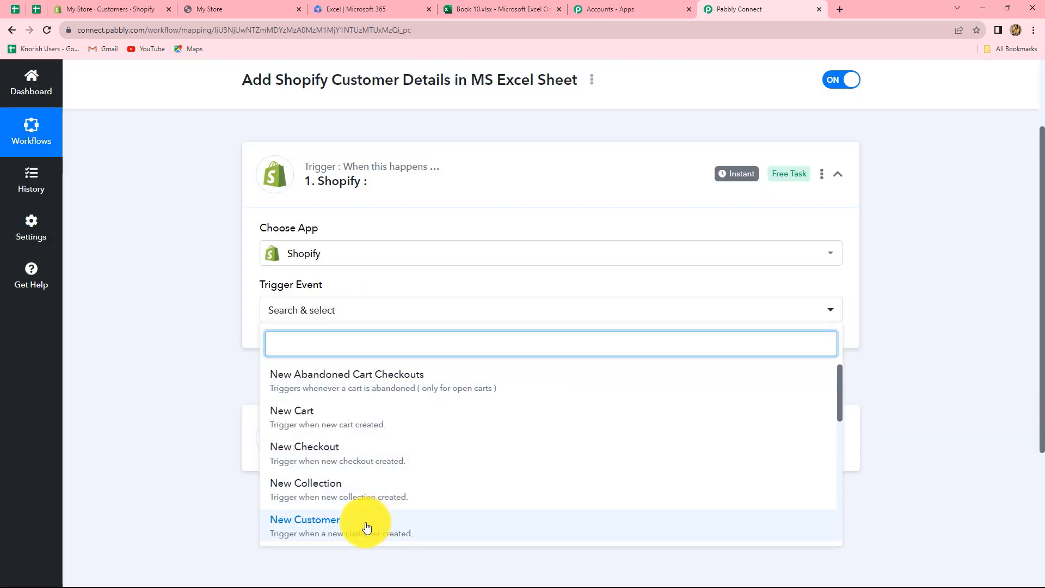
left_click(322, 527)
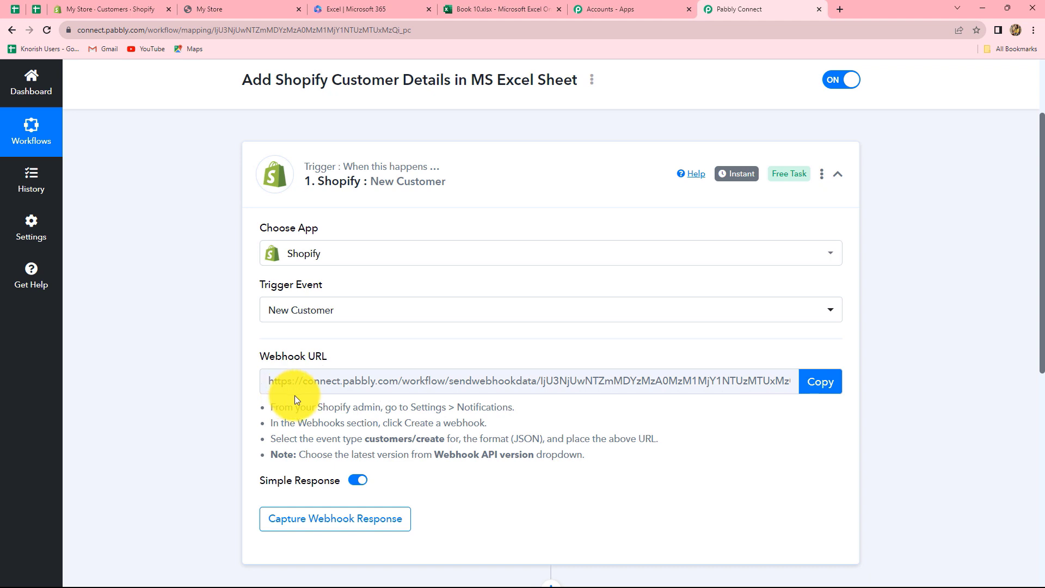
left_click(832, 386)
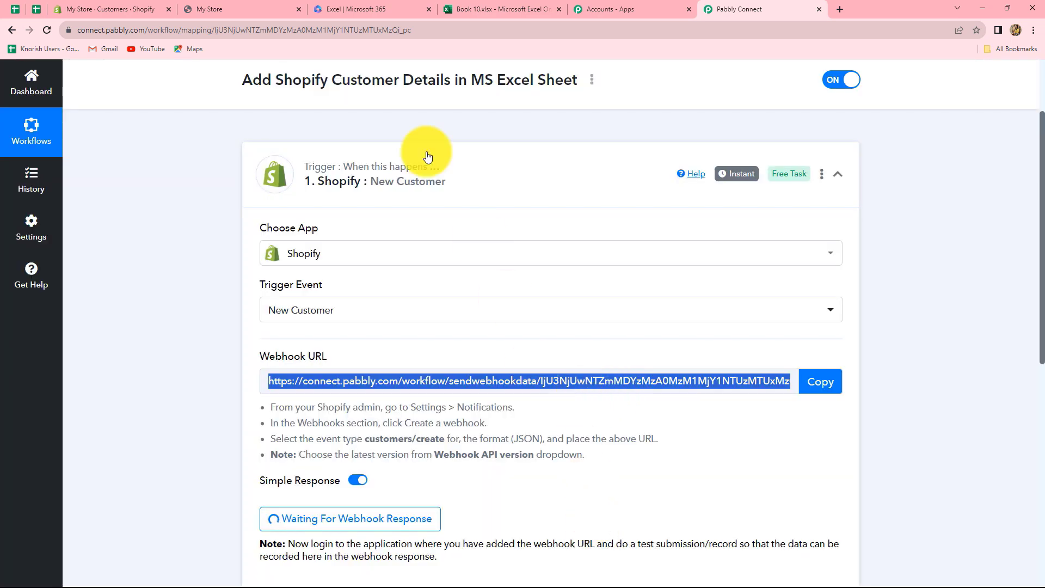
left_click(99, 10)
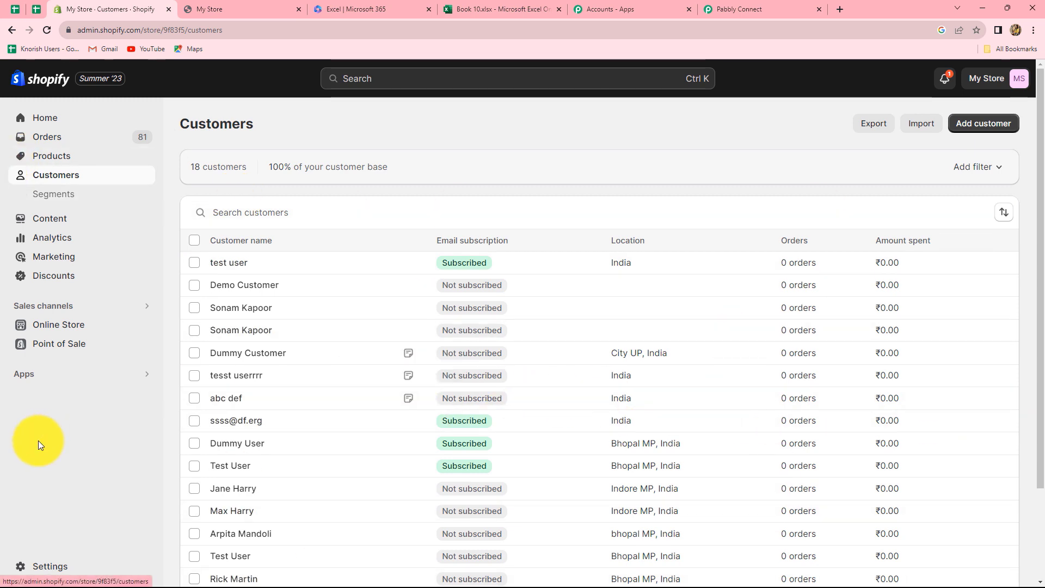
Step: Go to Shopify Settings > Notifications and scroll down to the Webhooks section
left_click(41, 567)
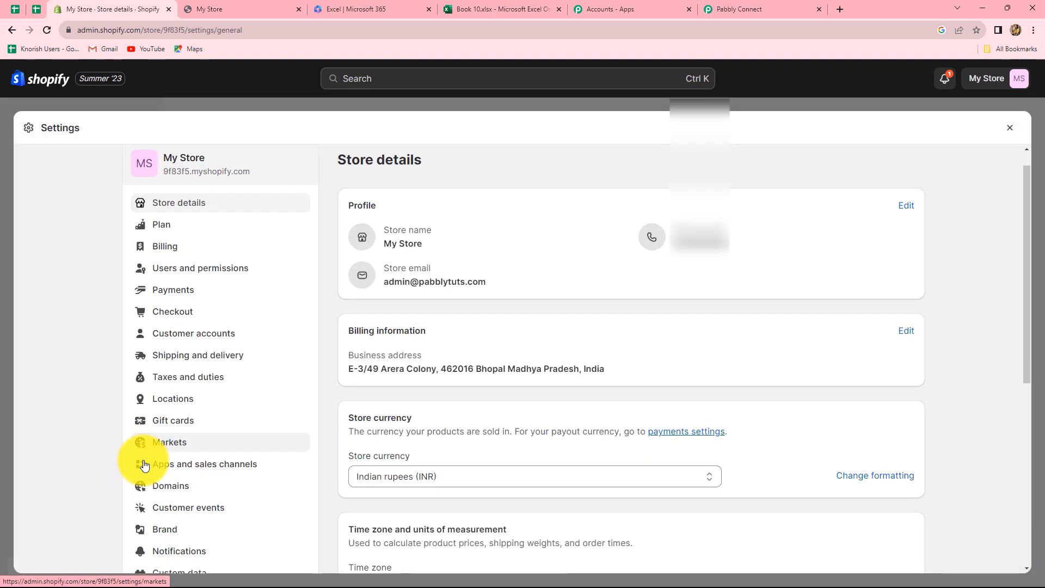
scroll(144, 466, "down", 3)
left_click(167, 357)
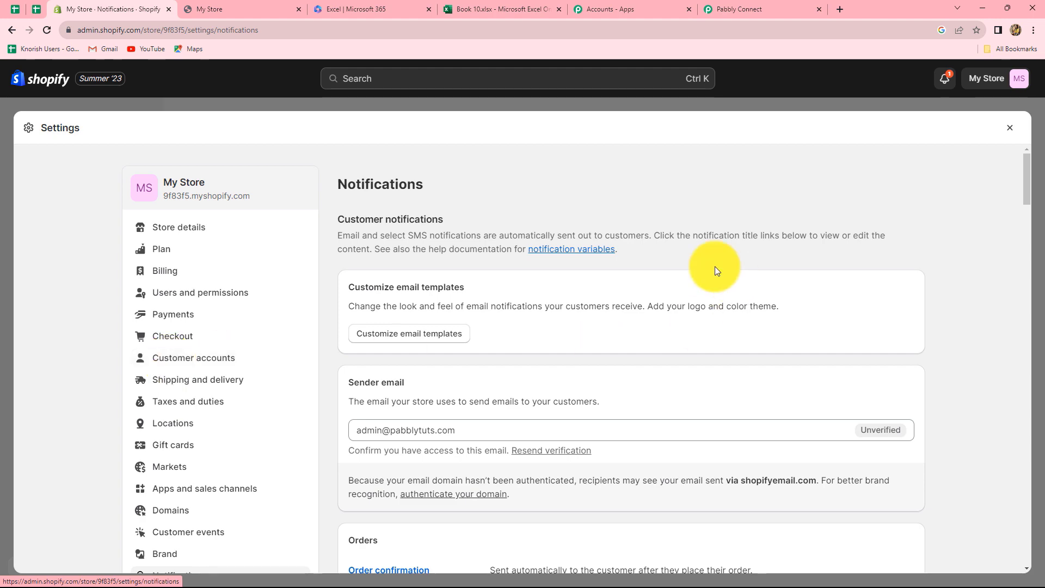
scroll(776, 402, "down", 5)
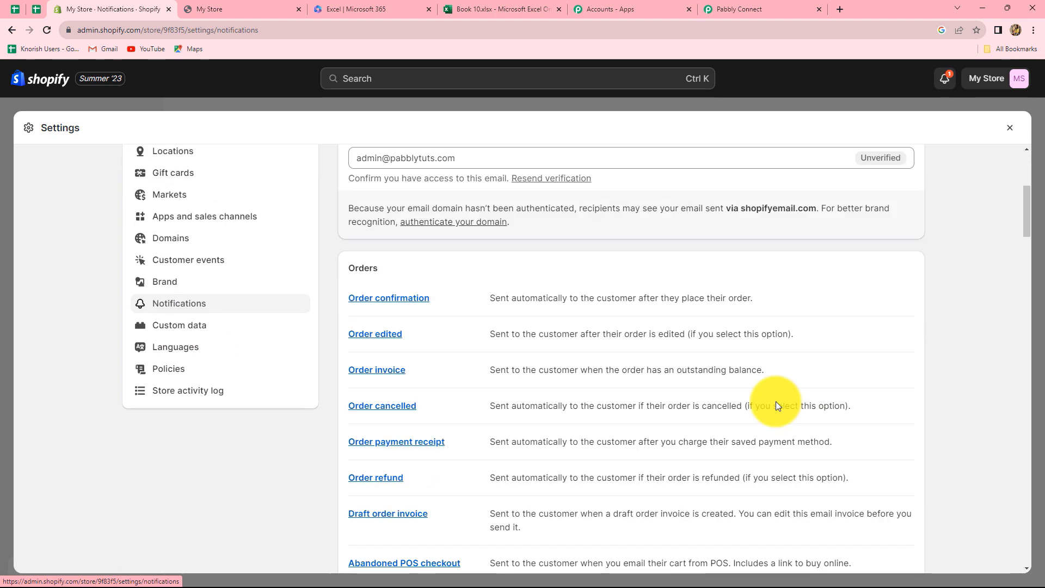
scroll(776, 406, "down", 20)
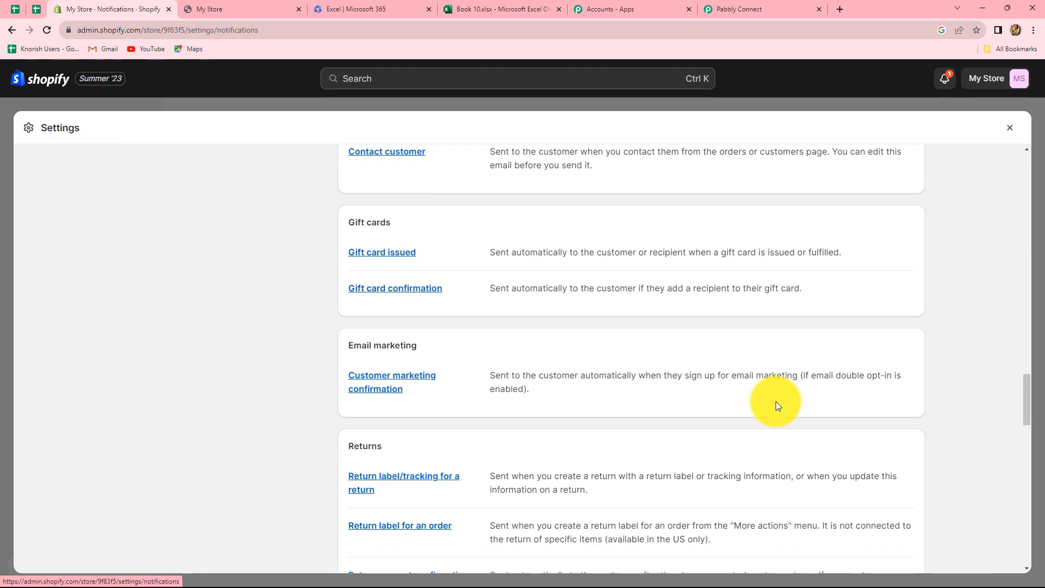
scroll(776, 403, "down", 20)
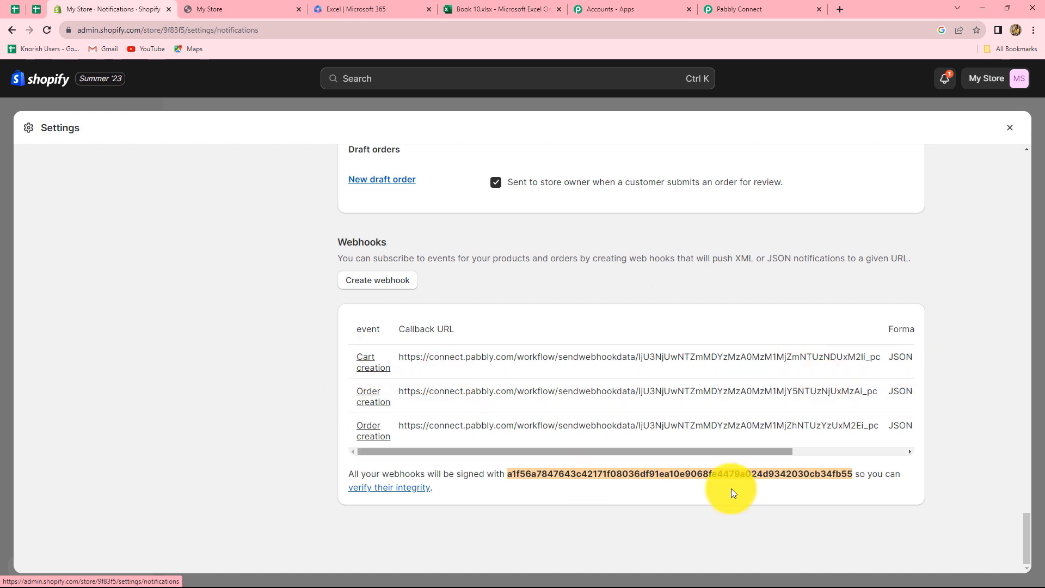
Step: Save a Customer creation webhook to the pasted Pabbly URL on API version 2023-07 (Latest)
left_click(365, 288)
left_click(361, 285)
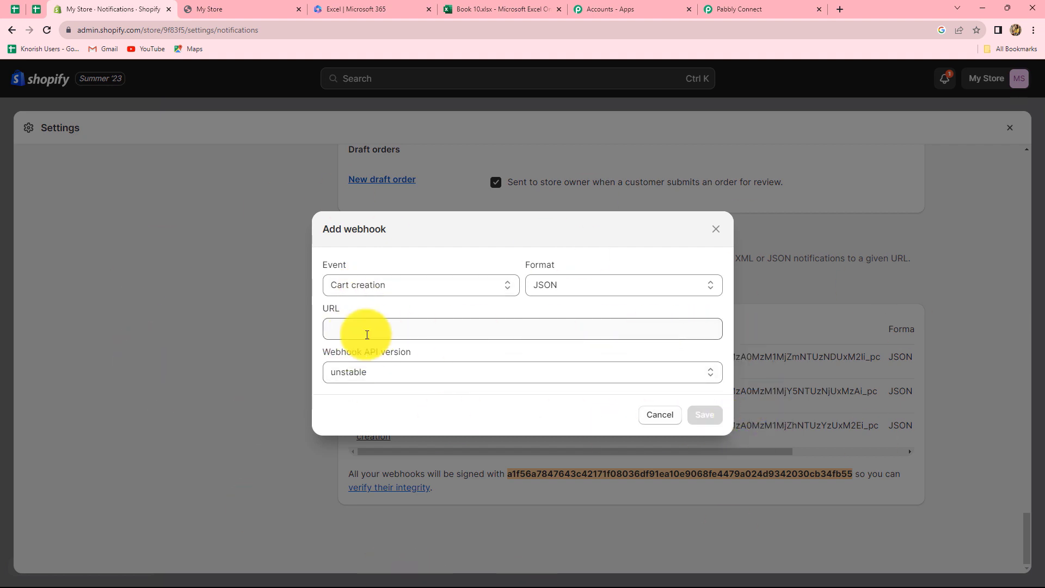
left_click(400, 288)
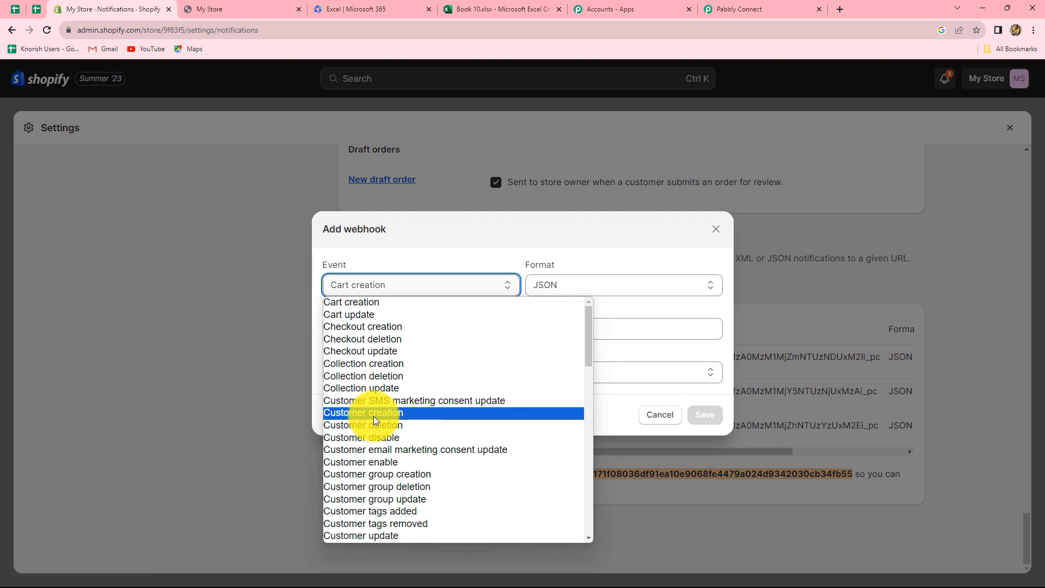
left_click(374, 413)
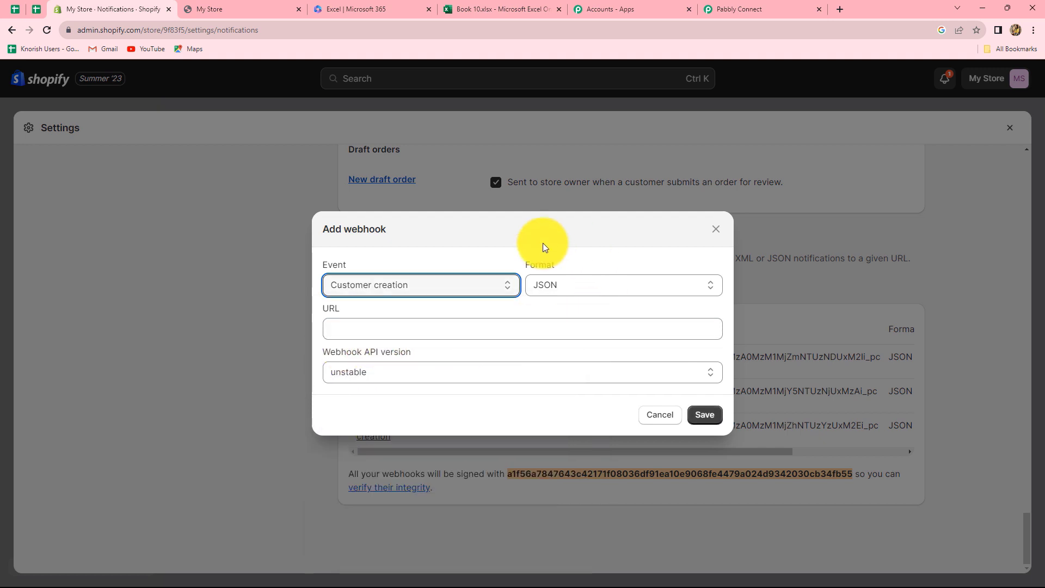
left_click(335, 328)
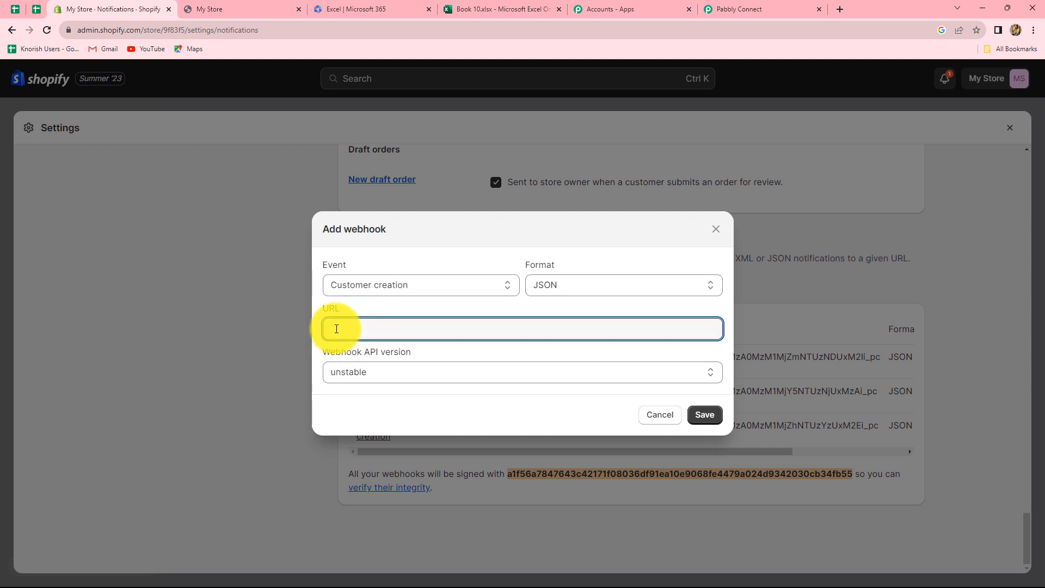
key("ctrl+v")
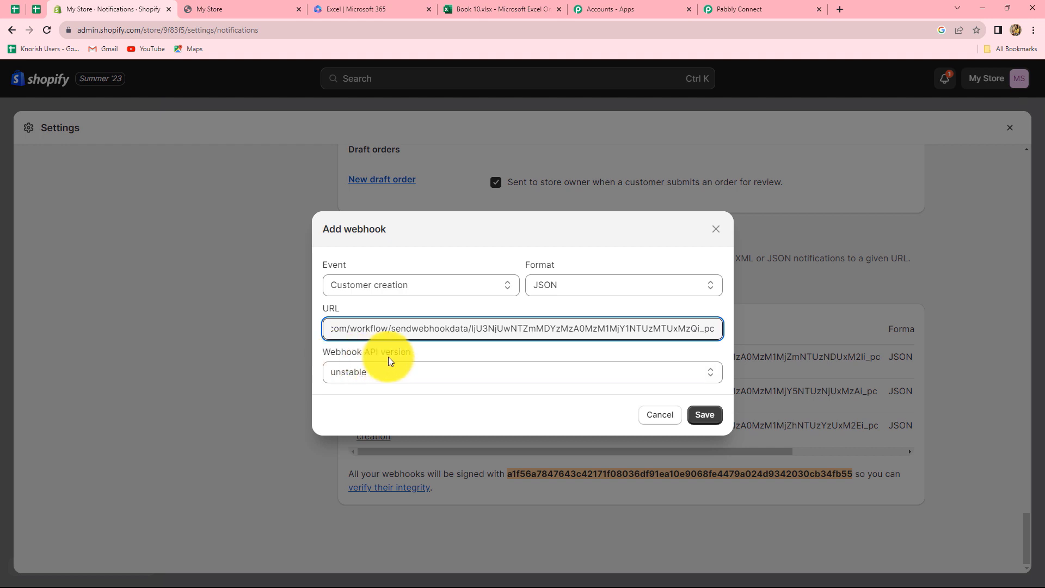
left_click(402, 373)
left_click(382, 415)
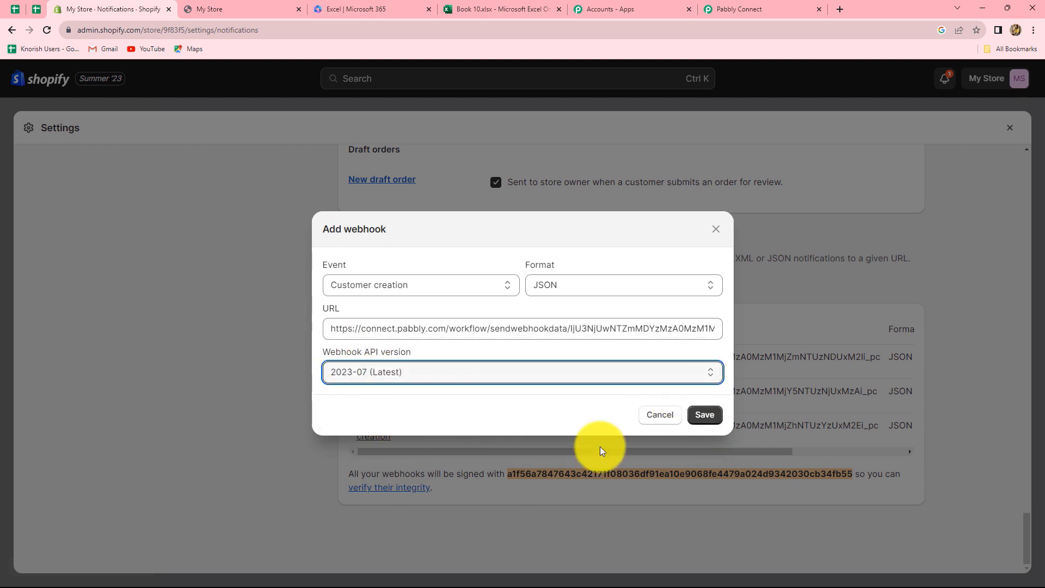
left_click(706, 416)
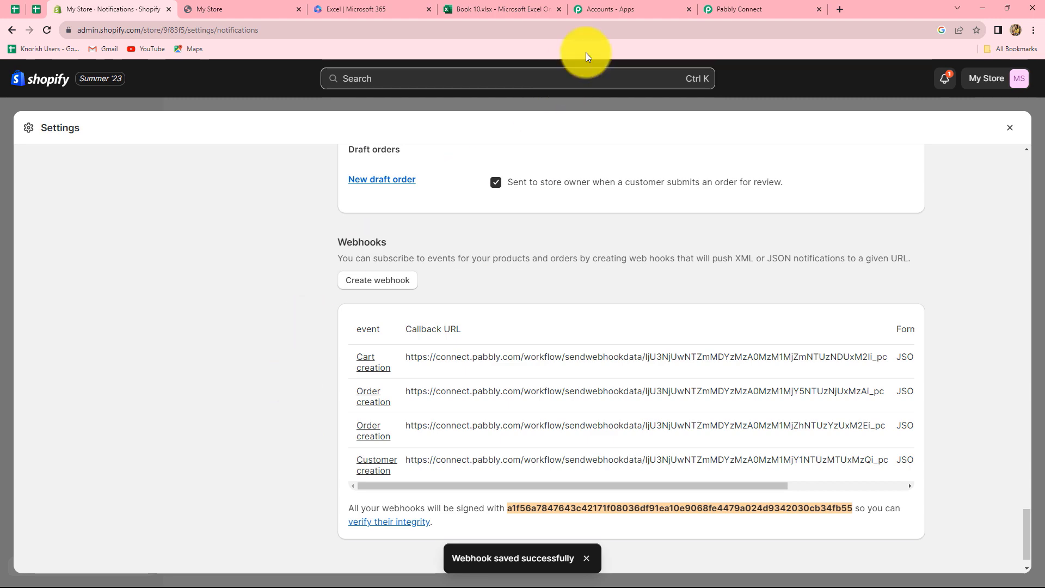
left_click(736, 9)
Step: Switch to the My Store storefront home page
scroll(370, 481, "down", 3)
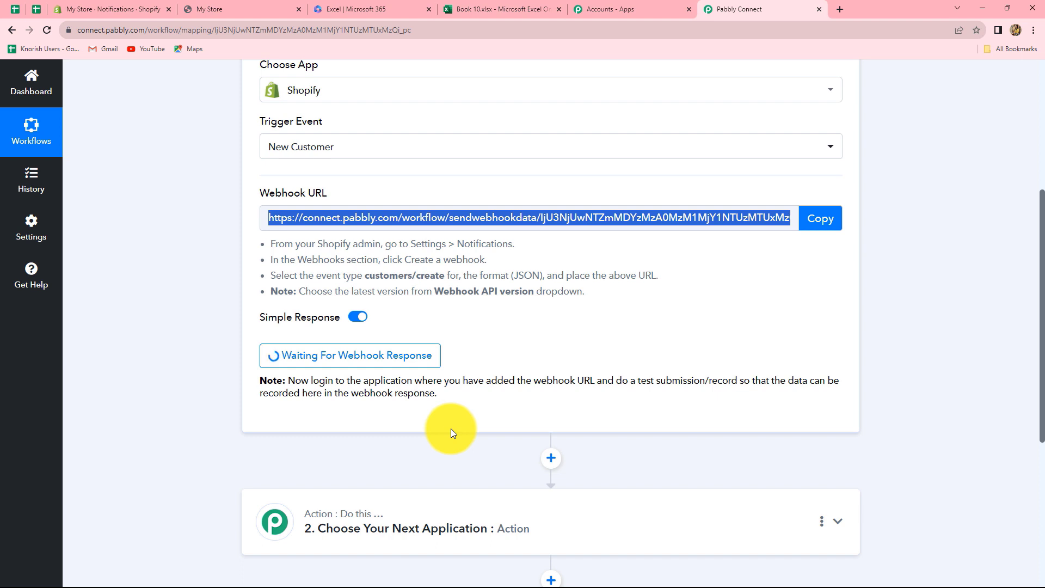
left_click(201, 7)
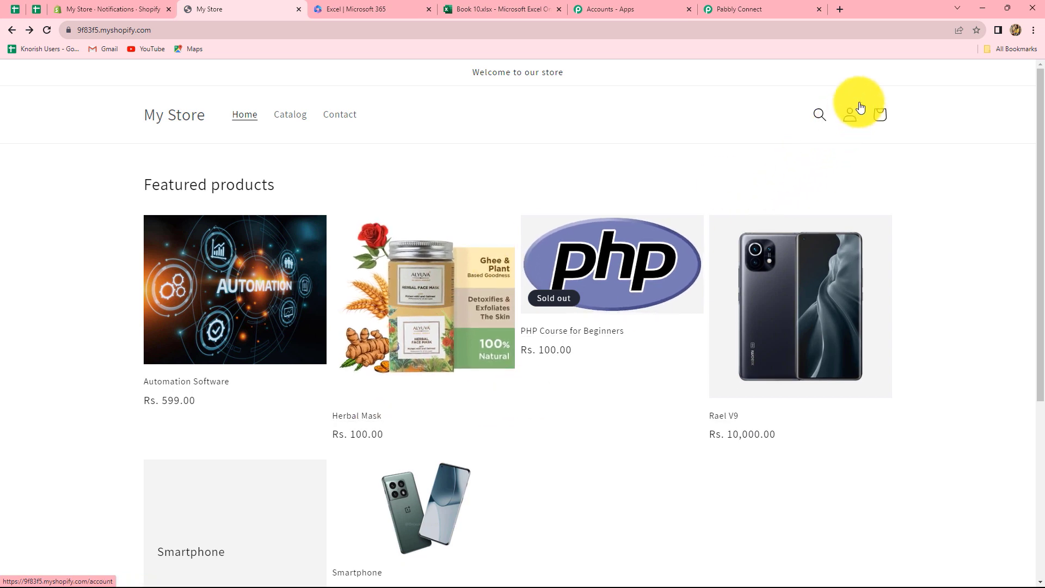
Step: Open the storefront's Create account form and clear the autofilled password
left_click(850, 125)
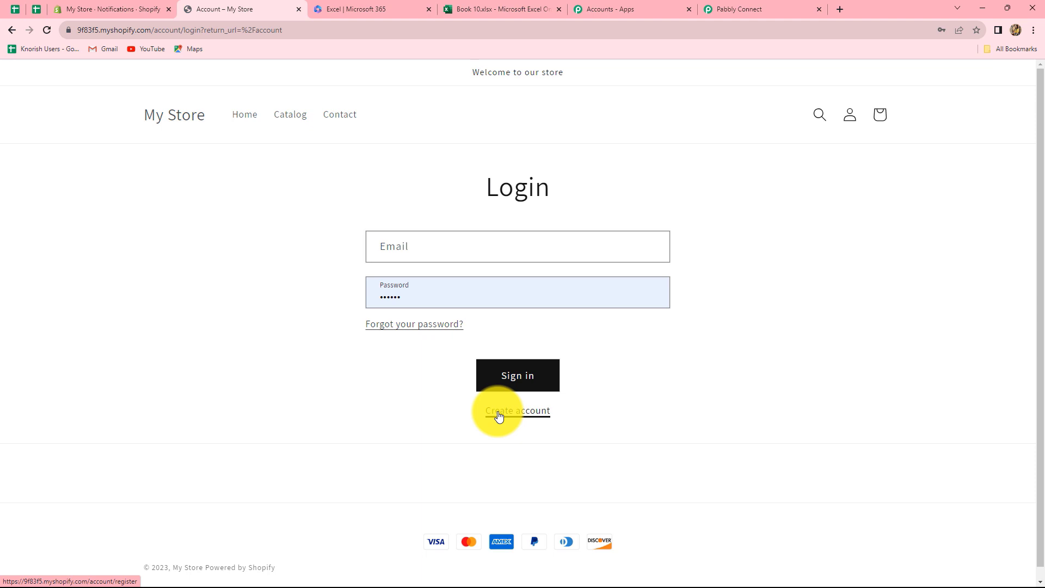
left_click(499, 416)
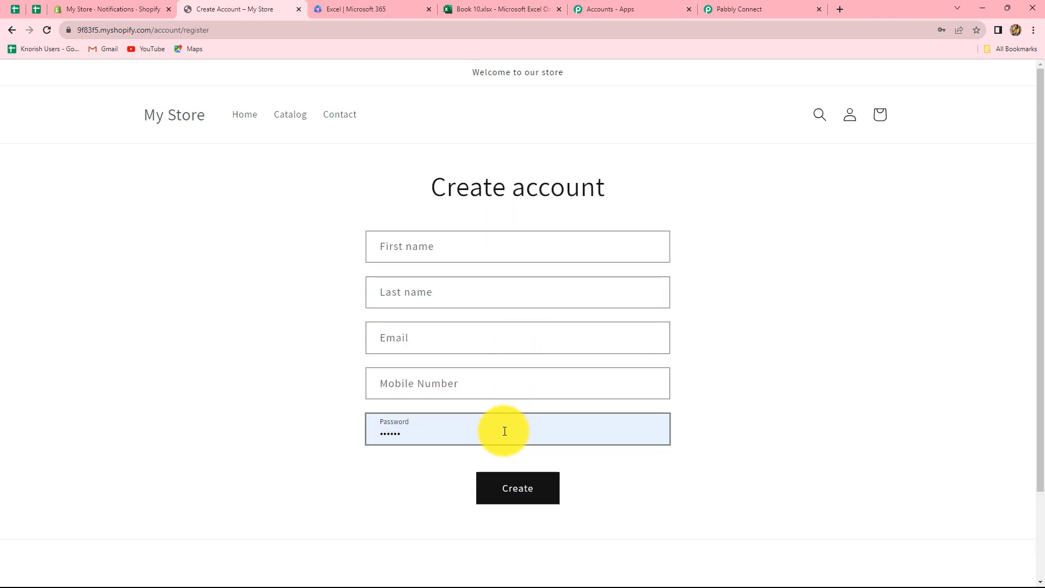
left_click(403, 433)
key("BackSpace")
key("BackSpace")
key("BackSpace")
key("BackSpace")
key("BackSpace")
key("BackSpace")
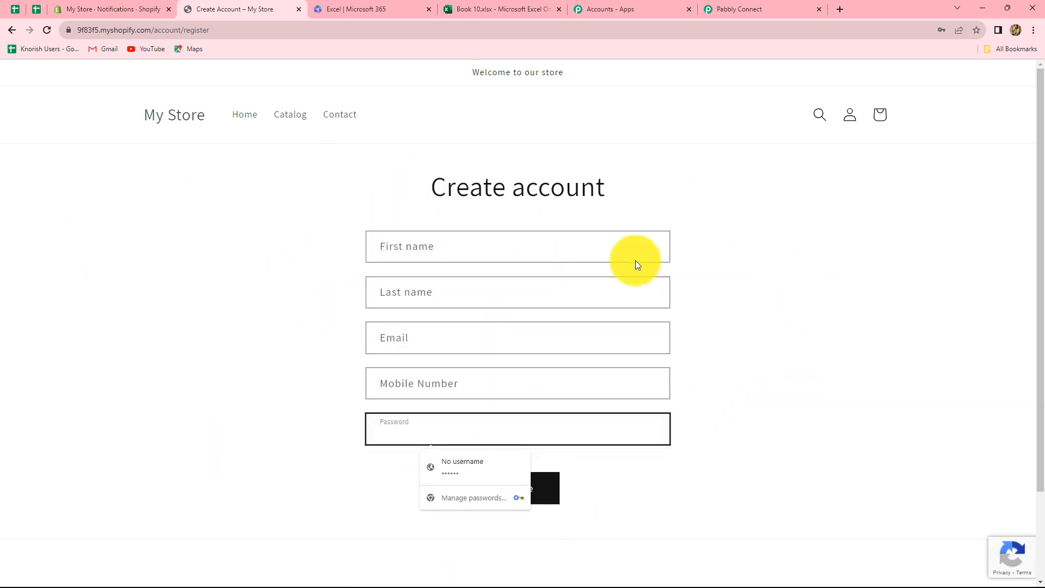
left_click(734, 370)
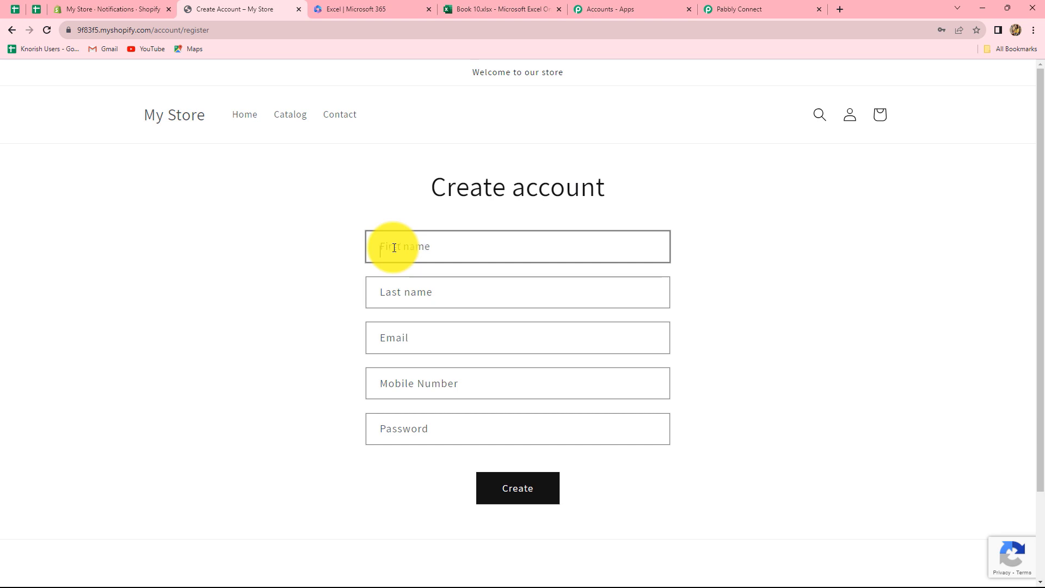
Step: Fill in the test customer's name, e-mail, mobile number and password, and create the account
left_click(394, 247)
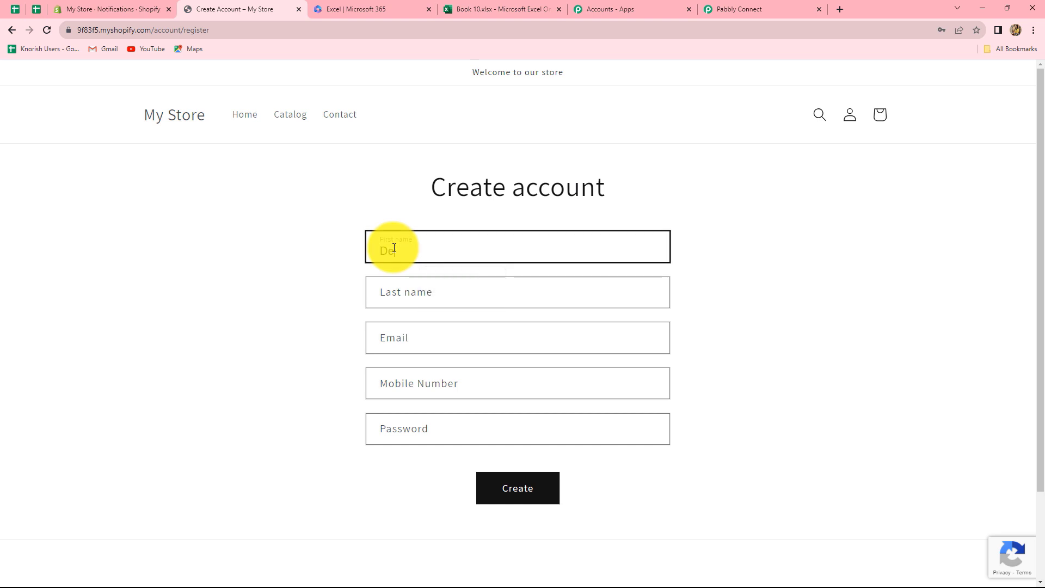
left_click(383, 302)
type("Customer")
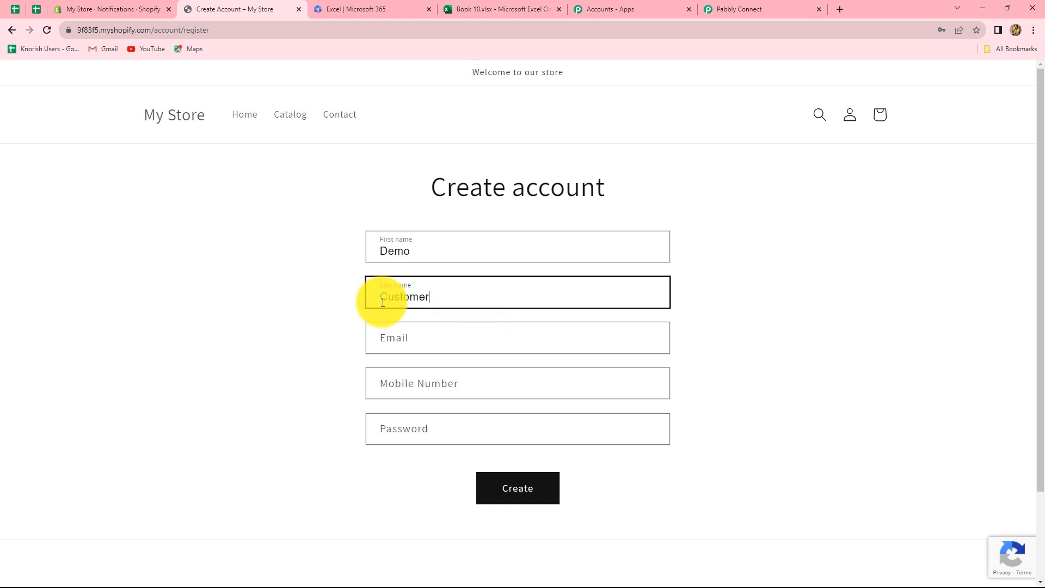
left_click(382, 334)
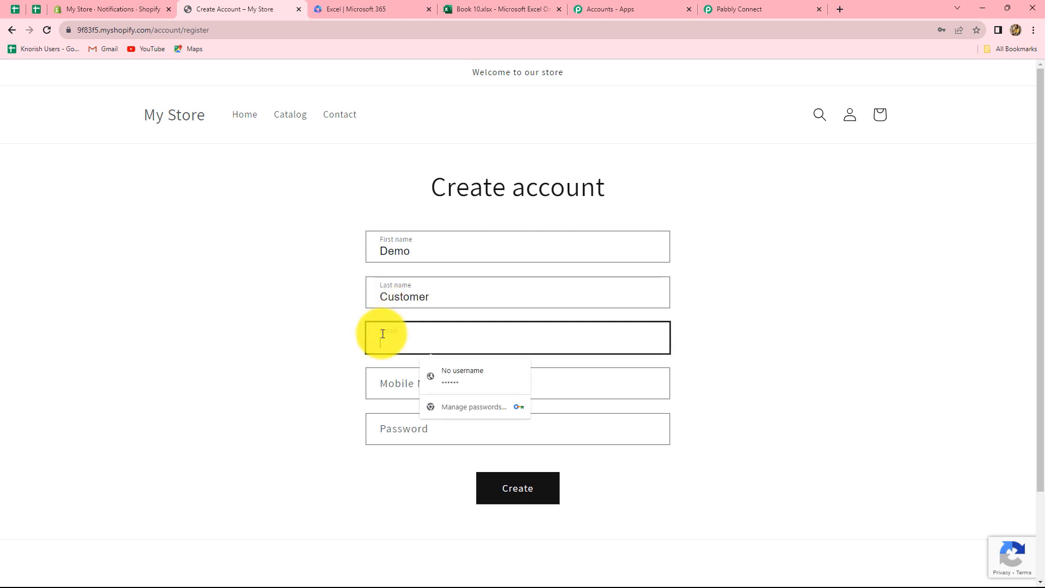
key("ctrl+v")
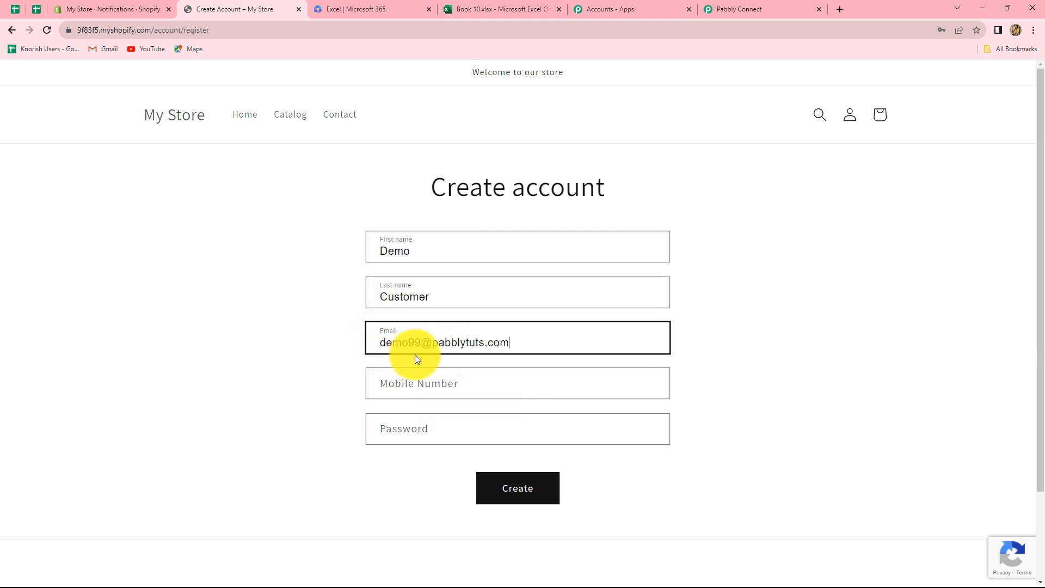
left_click(414, 390)
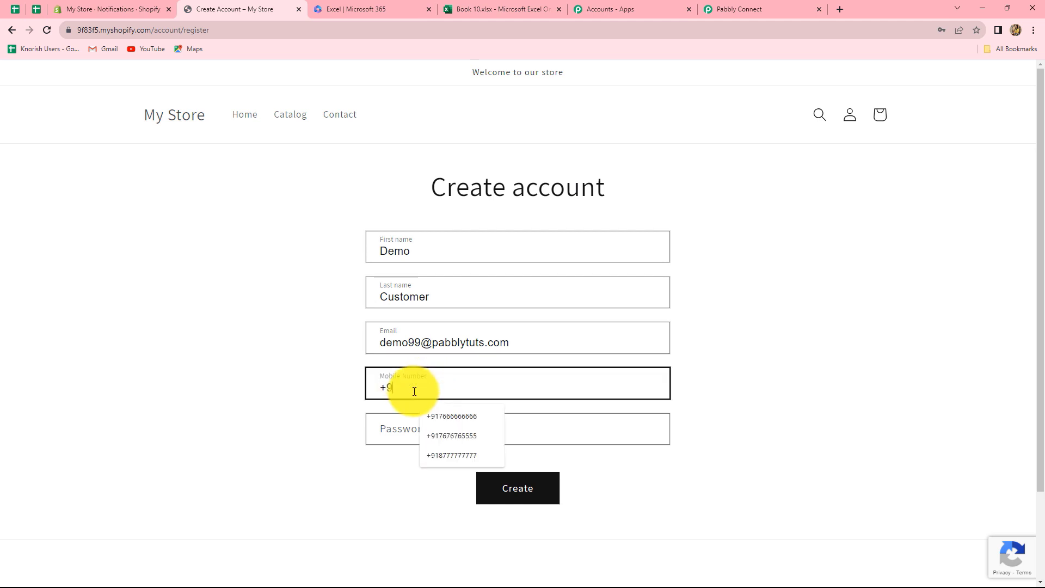
left_click(416, 425)
type("•••••••••")
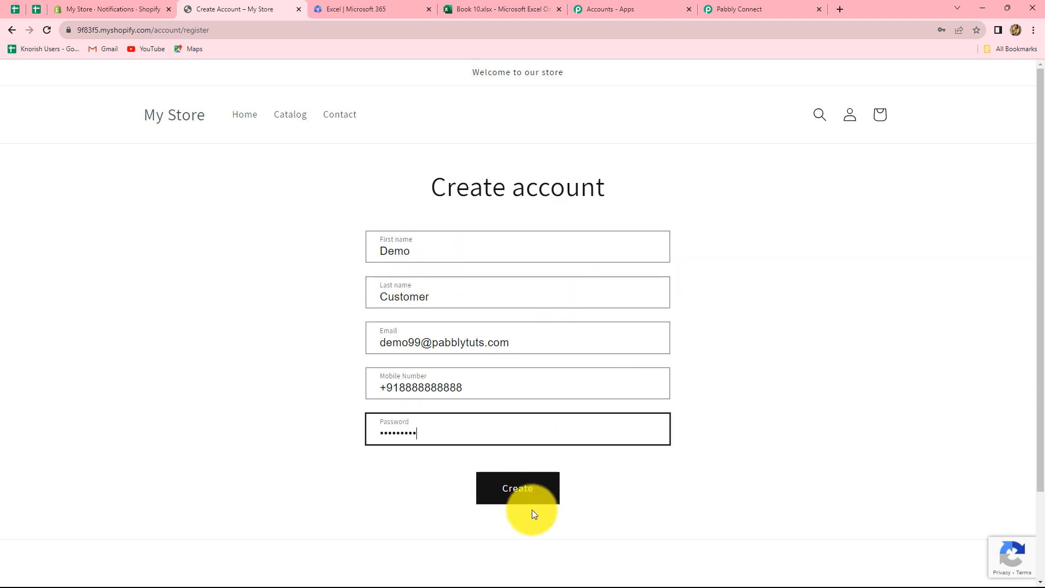
left_click(523, 496)
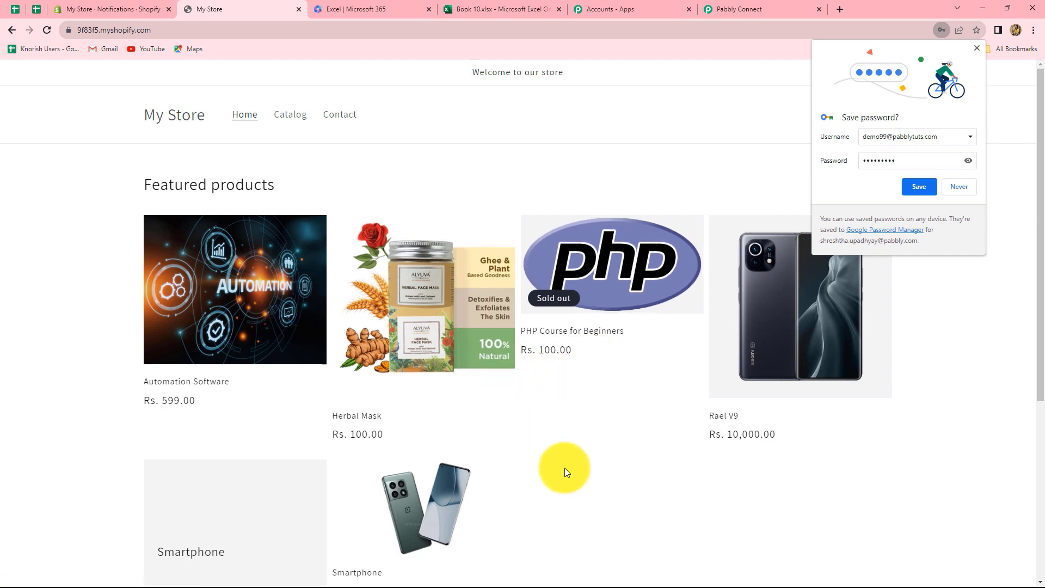
Step: Scroll through the Response Received fields showing the test customer's details, such as country India
left_click(751, 7)
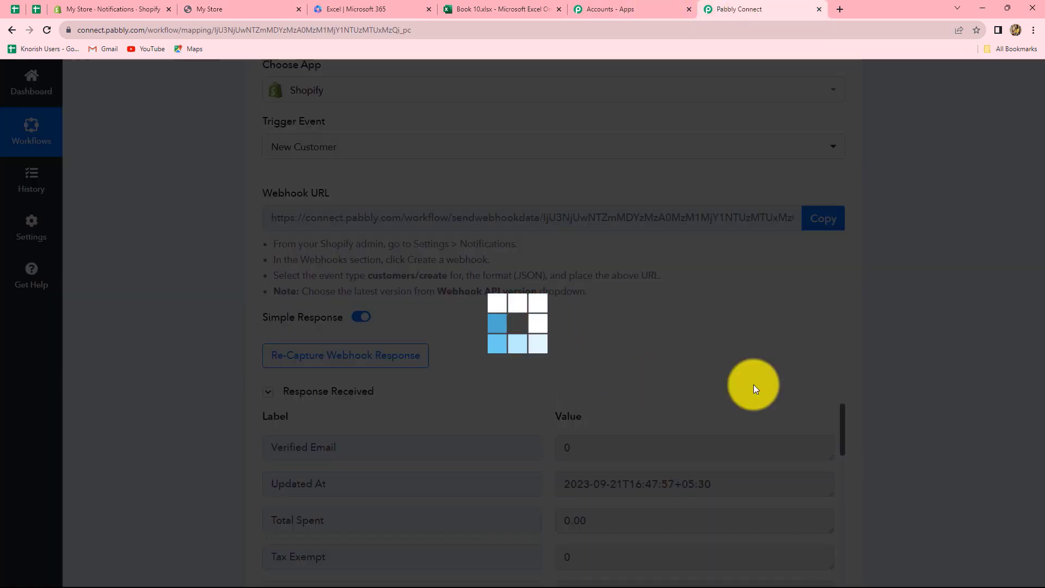
scroll(952, 360, "down", 10)
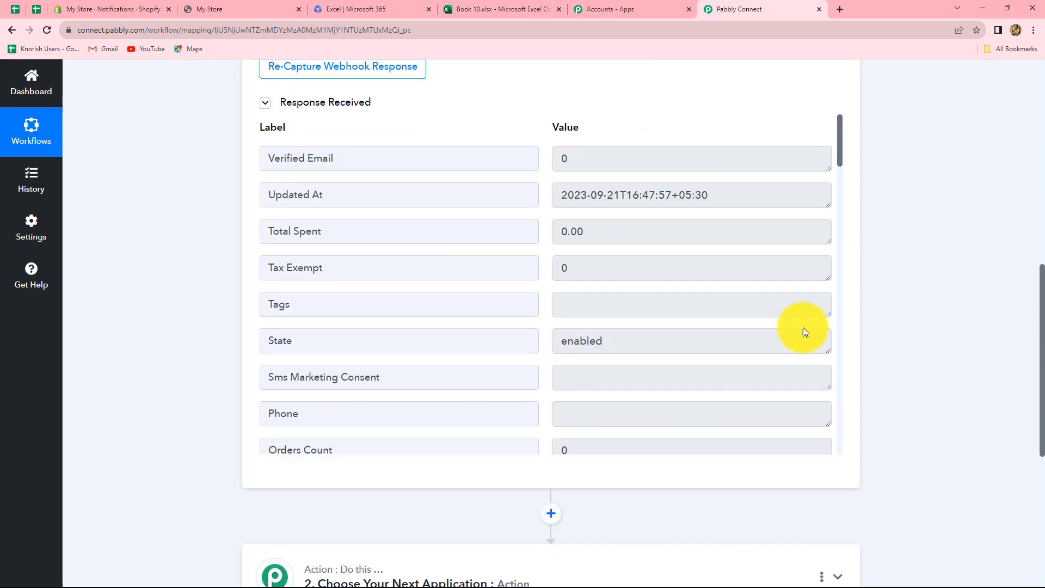
scroll(639, 258, "down", 10)
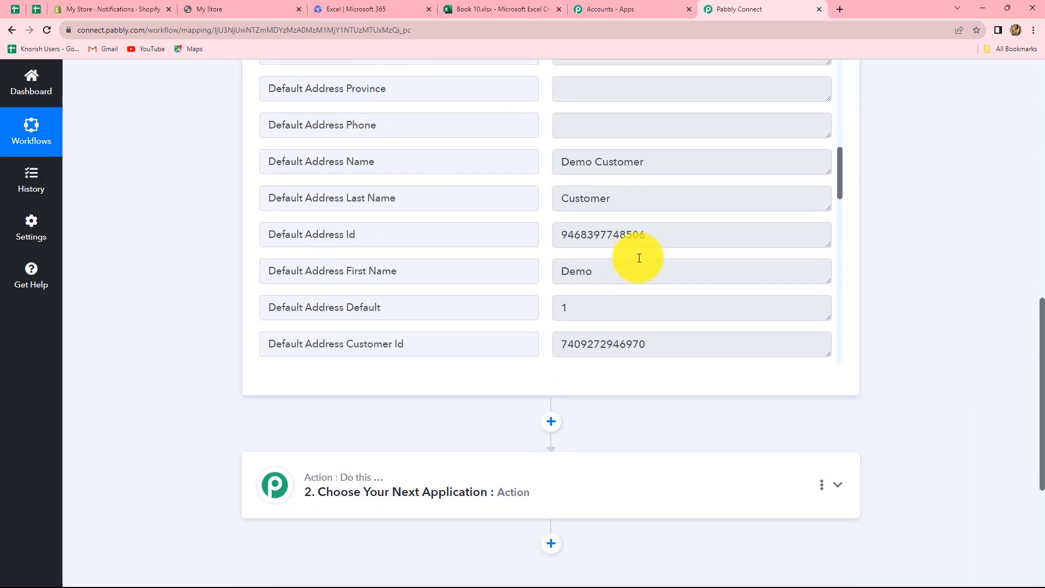
scroll(638, 256, "down", 10)
scroll(638, 258, "up", 5)
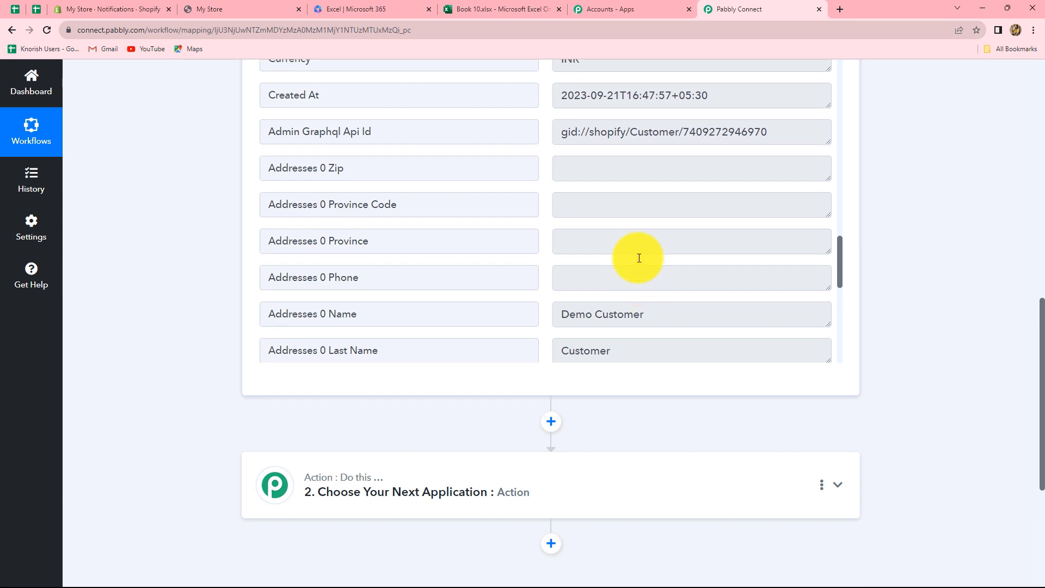
scroll(610, 373, "up", 3)
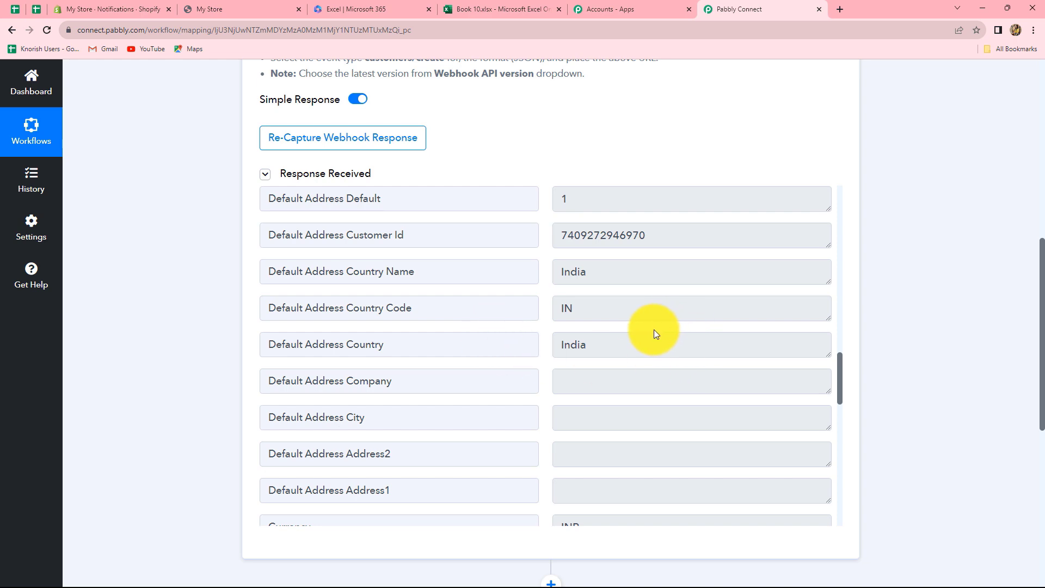
scroll(625, 314, "down", 15)
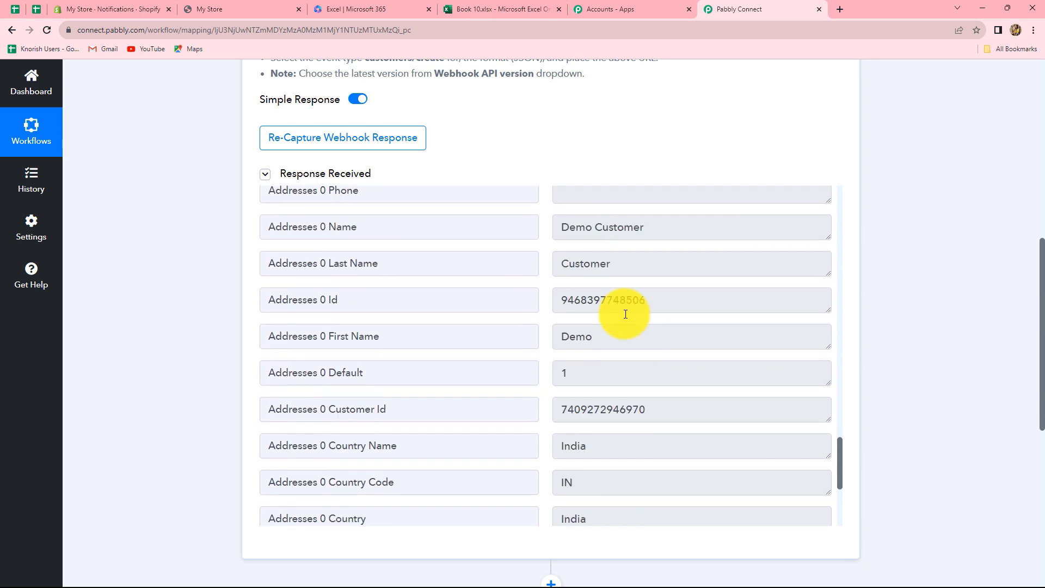
scroll(927, 331, "down", 2)
scroll(838, 390, "up", 3)
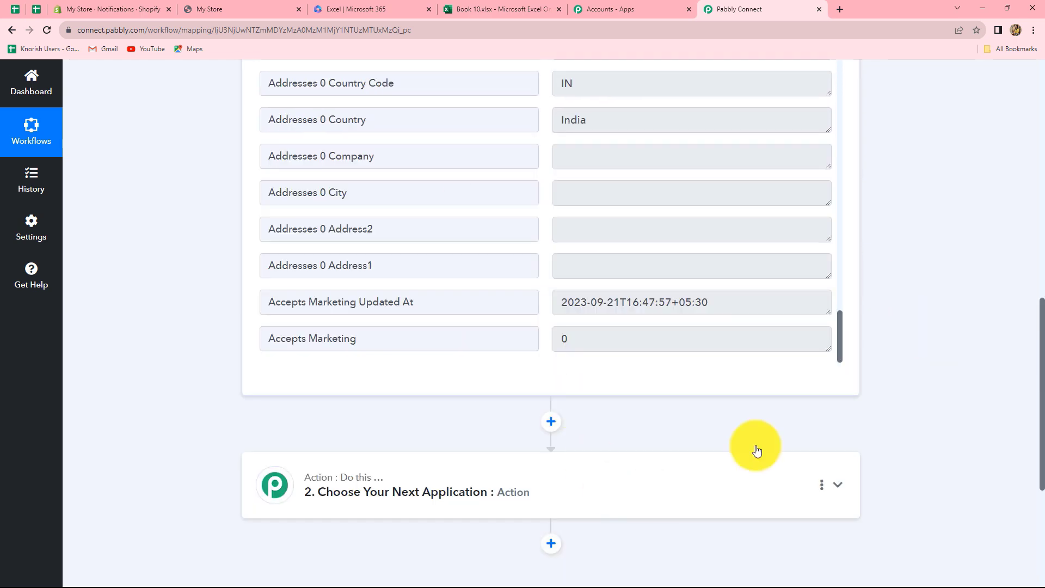
Step: Check the Book 10 sheet's First Name, Last Name, Email, Contact, Address and Date headers, then return to Pabbly
left_click(479, 9)
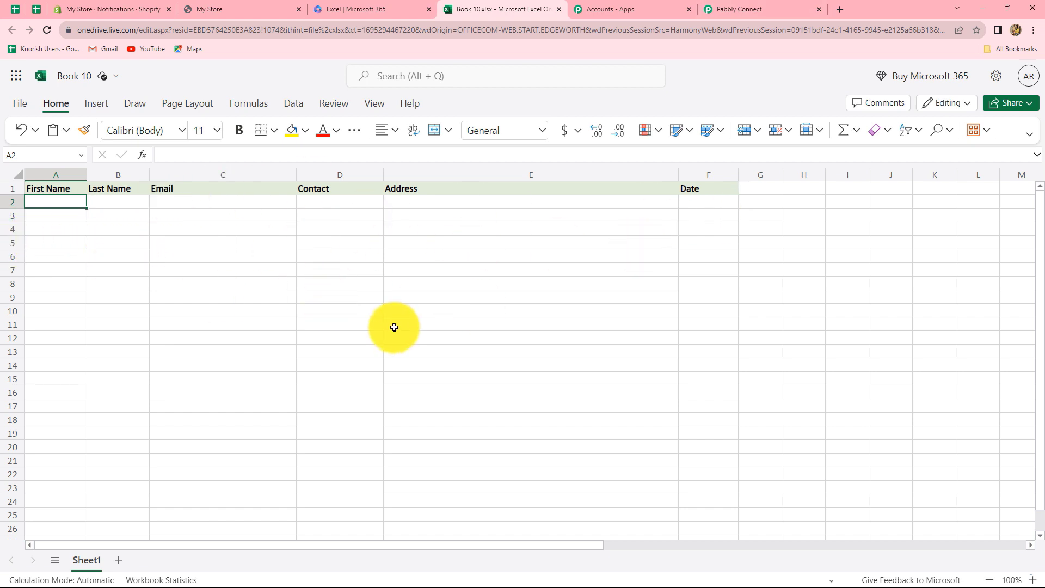
left_click(748, 5)
scroll(574, 366, "down", 3)
Step: Set step 2 to Microsoft Excel's Add Row To Worksheet action and begin connecting an account
left_click(450, 343)
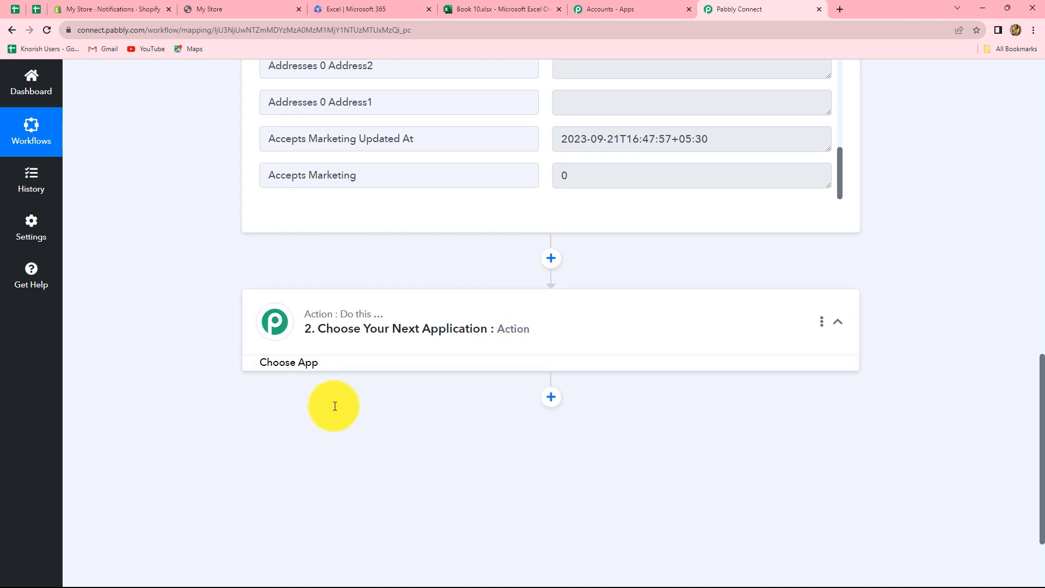
type("Micr")
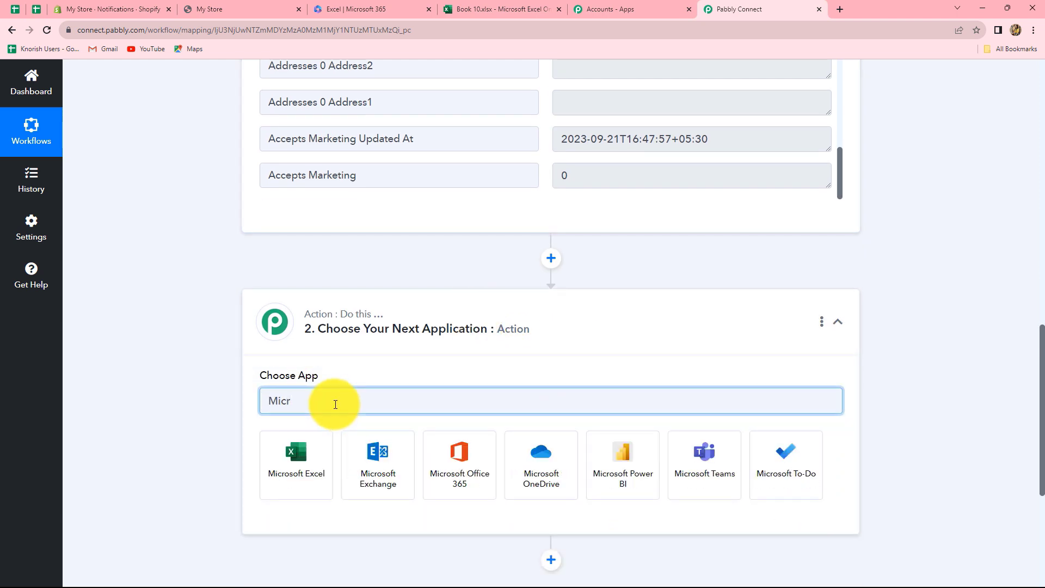
left_click(298, 462)
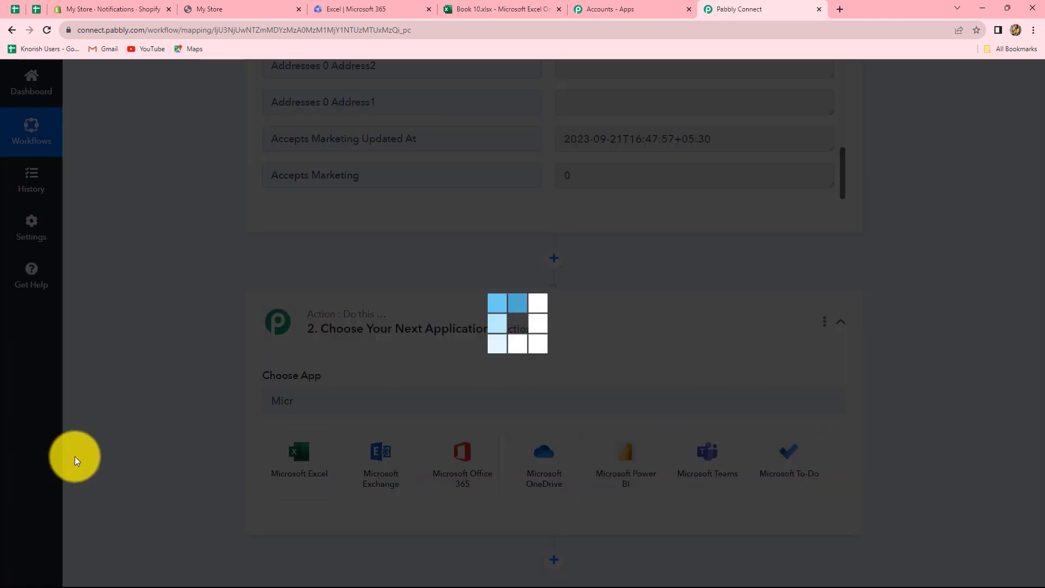
left_click(328, 460)
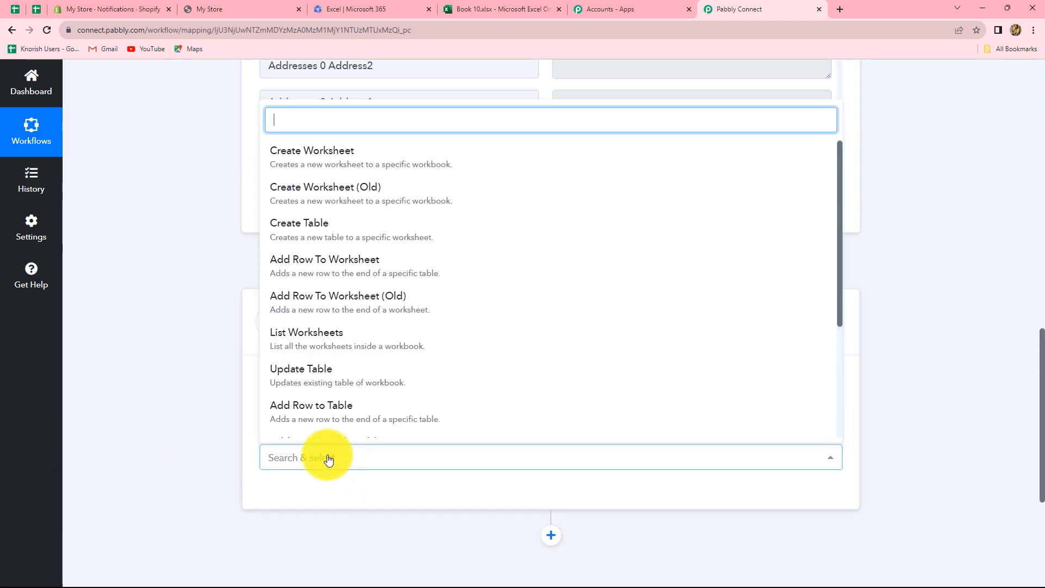
left_click(310, 267)
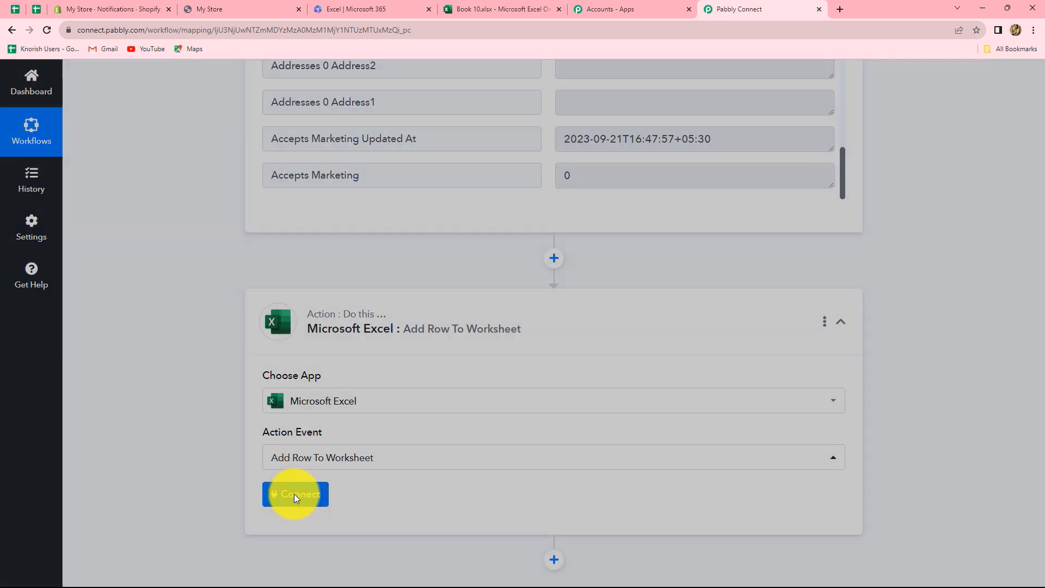
left_click(294, 495)
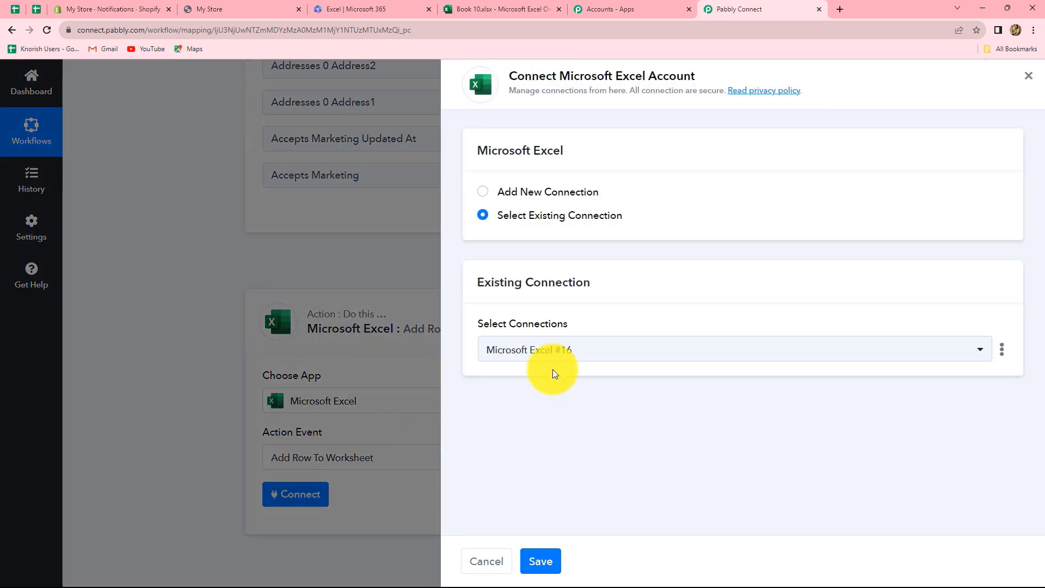
Step: Add a new Microsoft Excel connection and accept the permissions Microsoft asks for
left_click(483, 192)
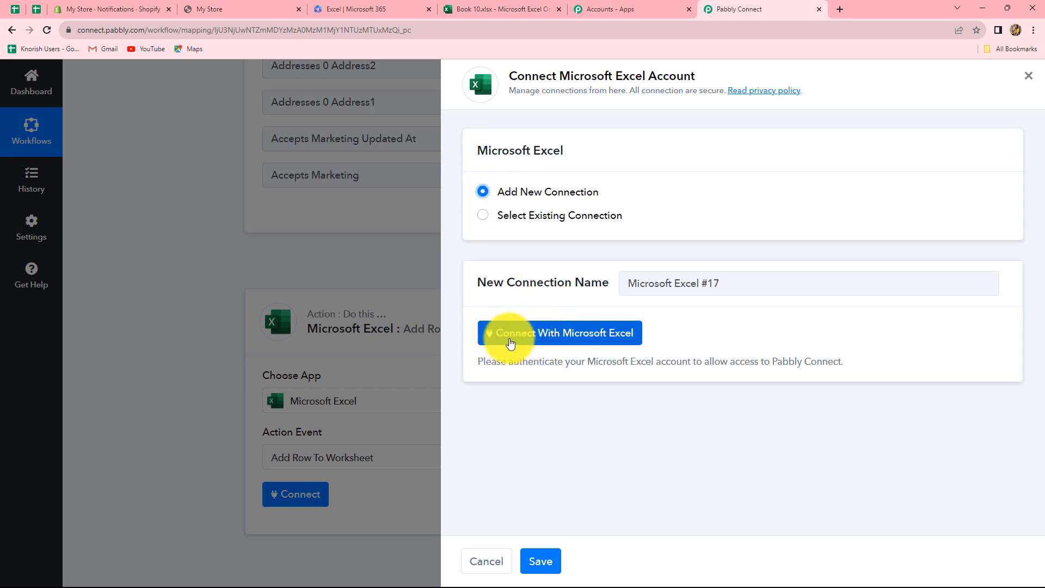
left_click(510, 340)
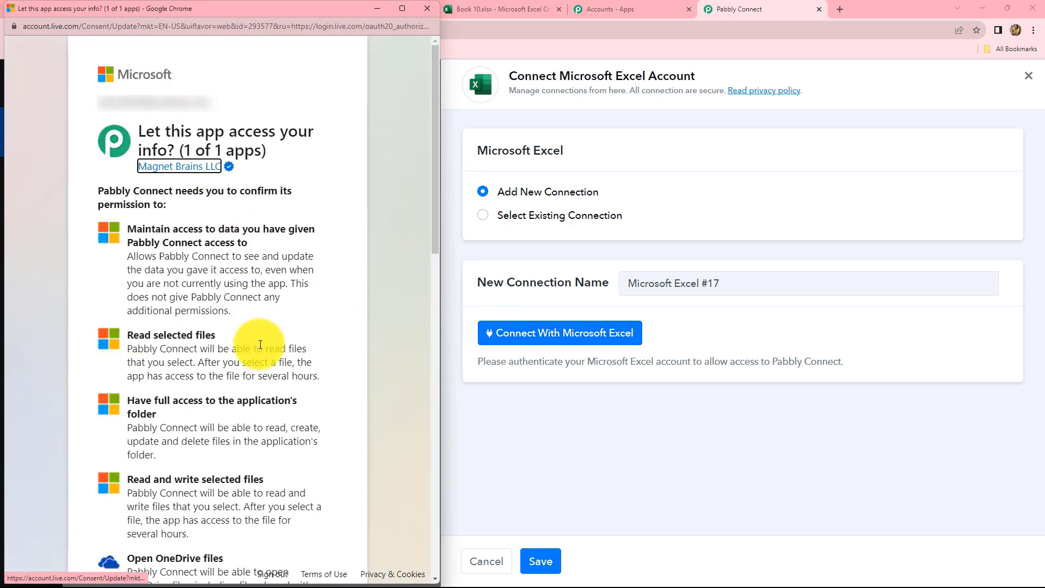
scroll(260, 345, "down", 15)
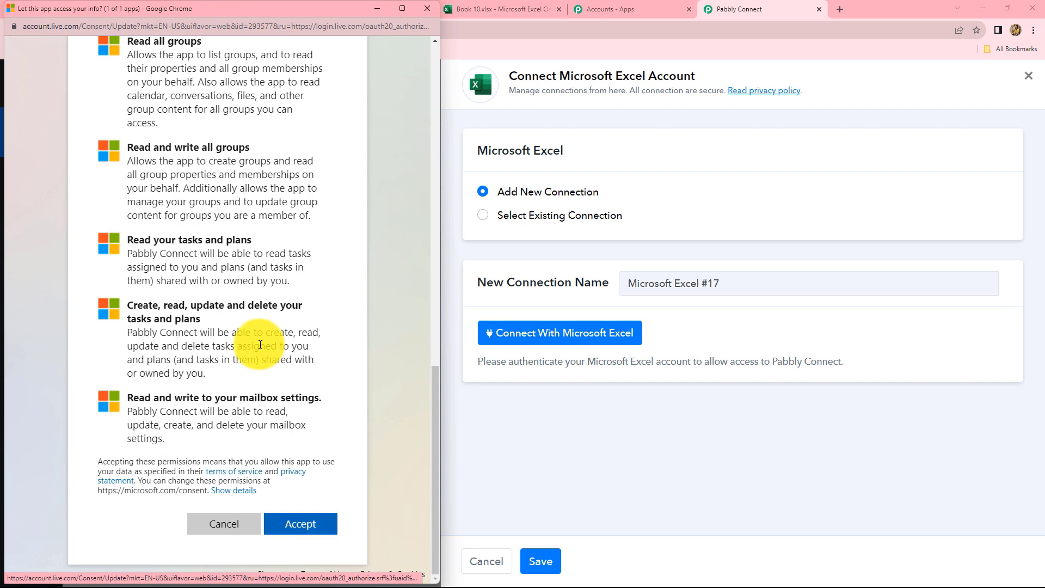
left_click(300, 525)
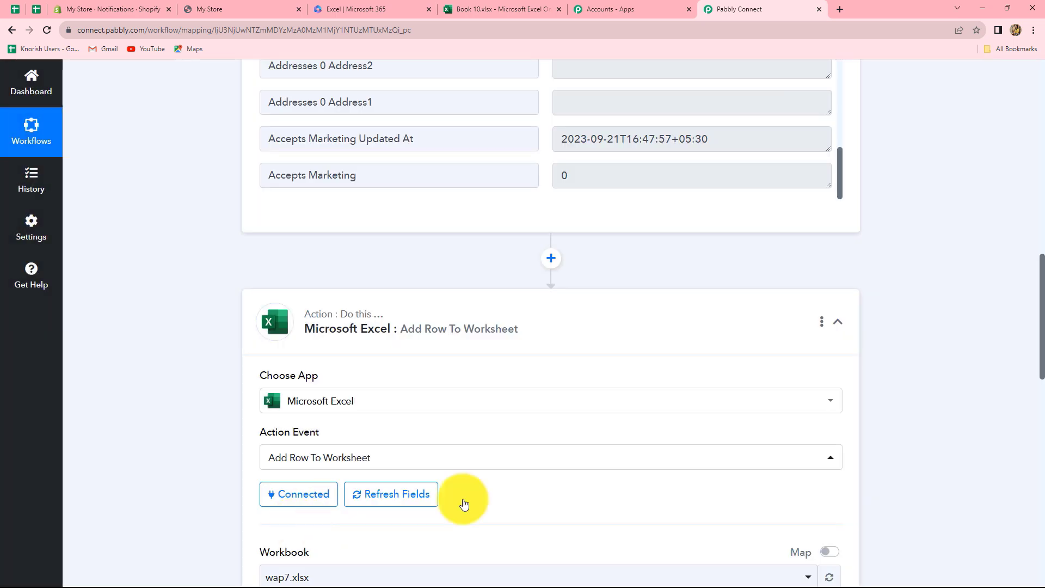
scroll(577, 441, "down", 3)
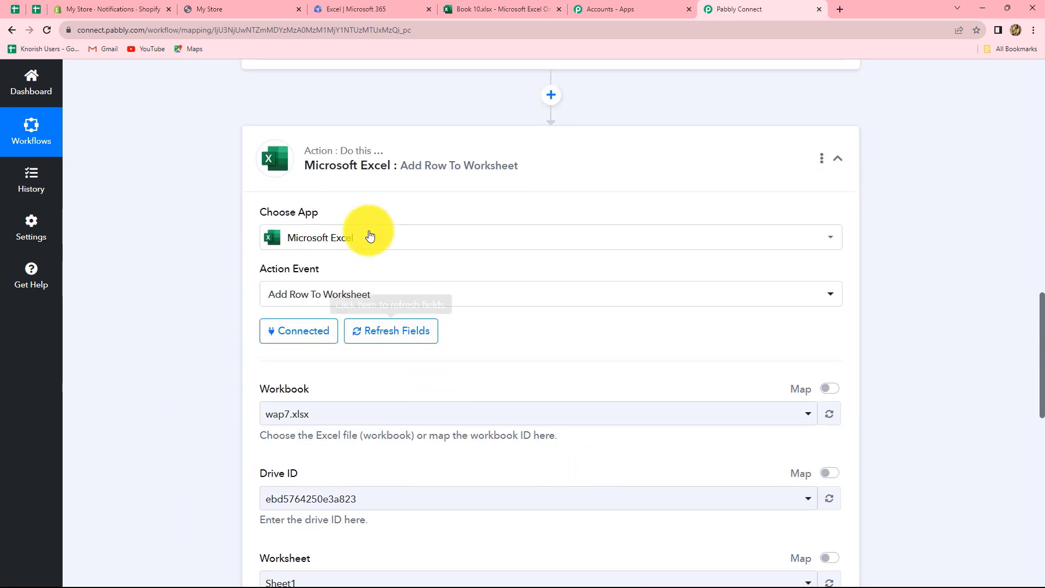
left_click(471, 8)
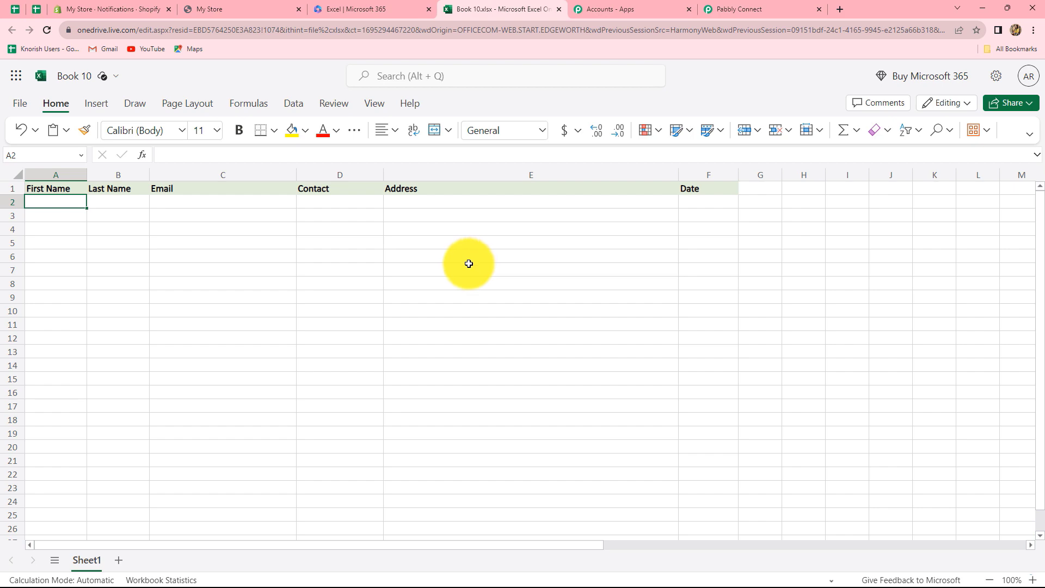
left_click(749, 9)
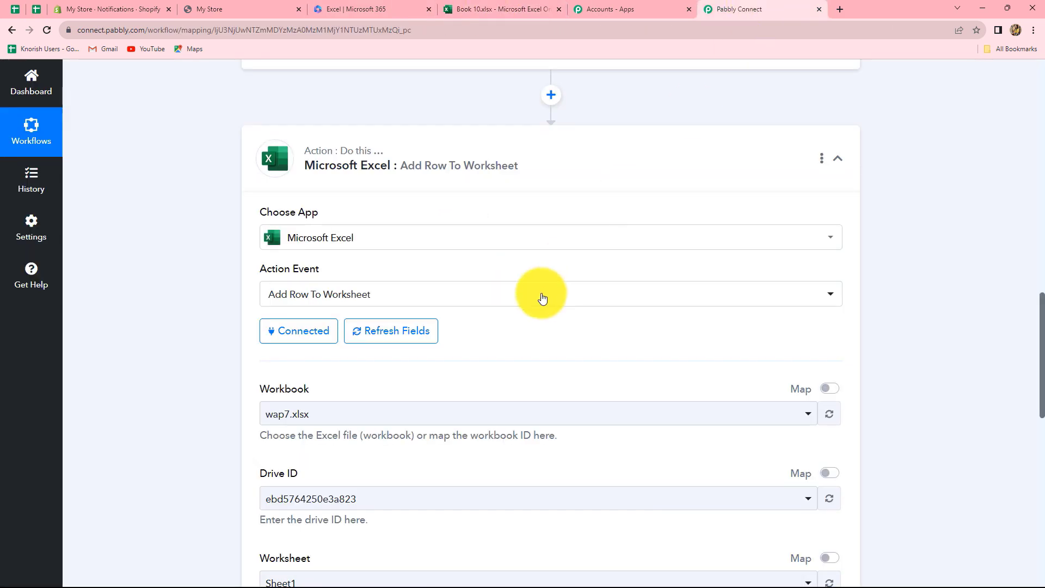
scroll(504, 353, "down", 10)
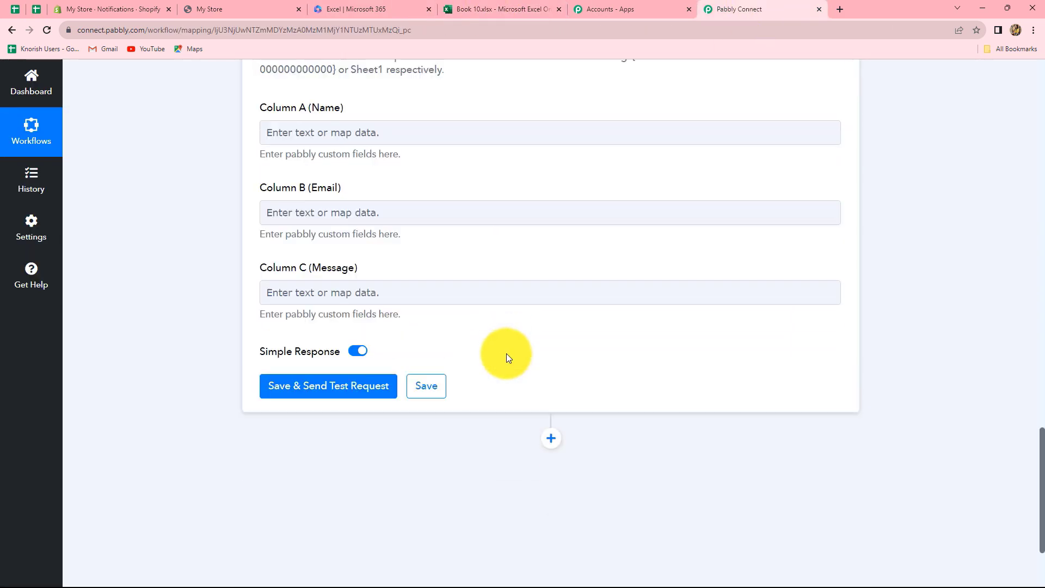
scroll(506, 357, "up", 8)
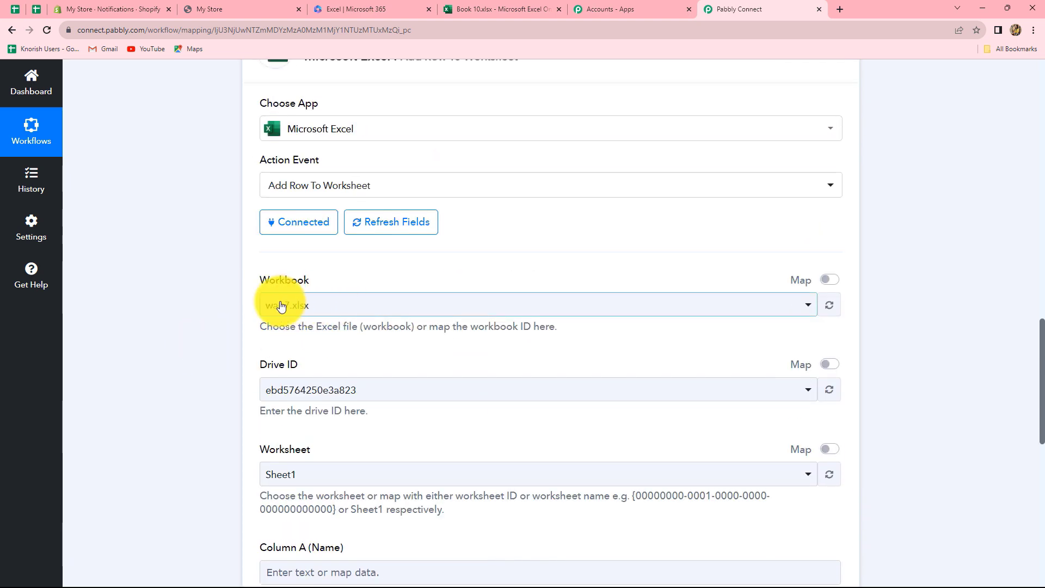
Step: Search 'Boo' and pick Book 10.xlsx as the target workbook
left_click(380, 309)
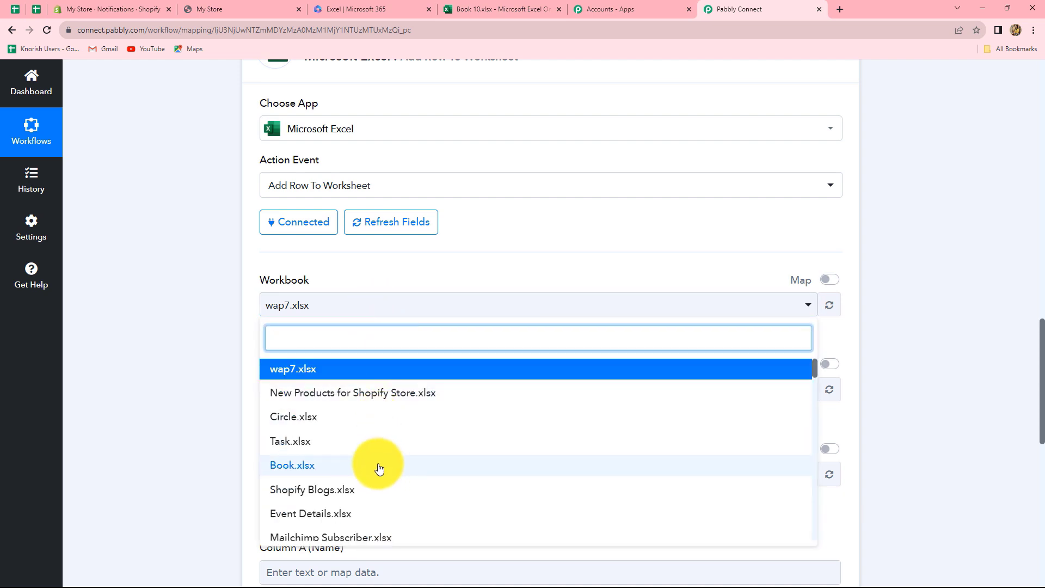
scroll(380, 469, "down", 3)
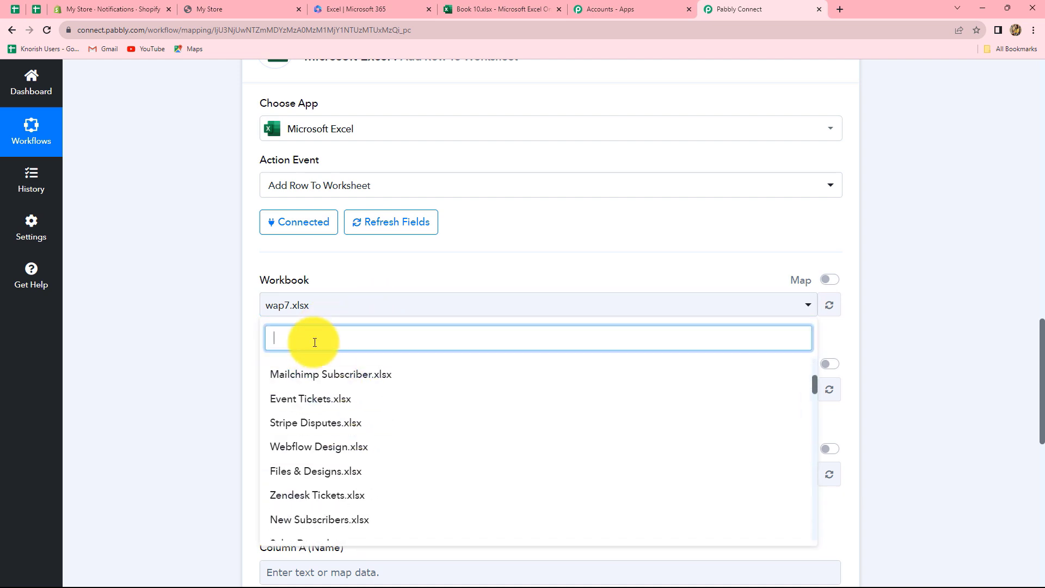
type("Boo")
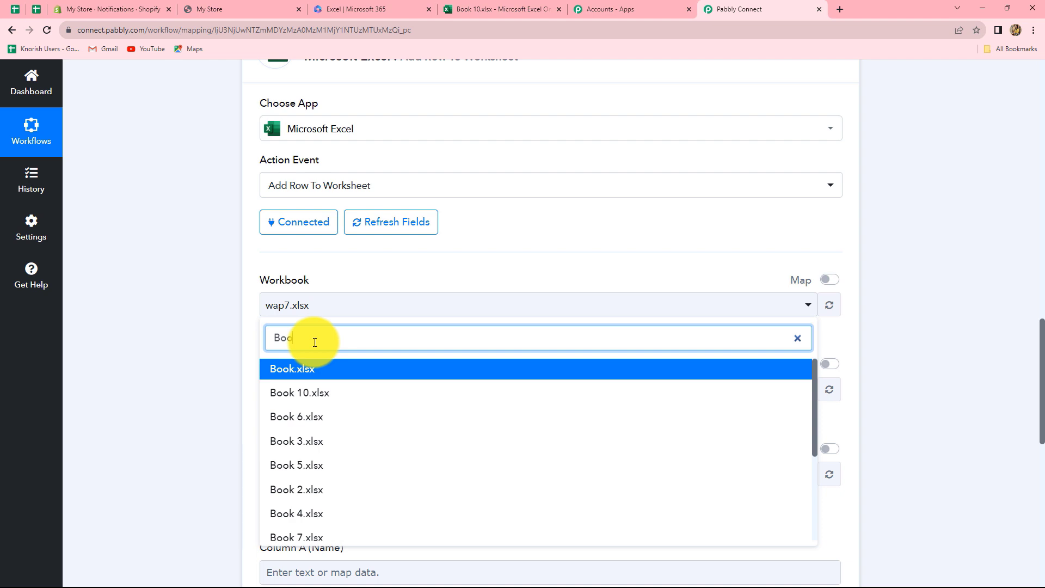
left_click(299, 393)
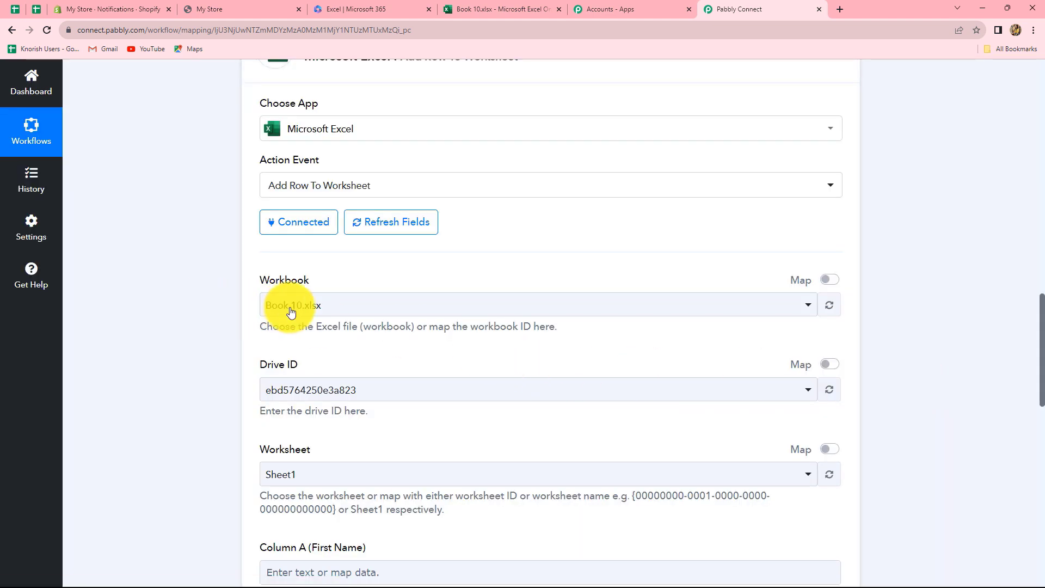
Step: Keep the existing Drive ID and Sheet1 as the worksheet so Columns A–F load
scroll(359, 389, "down", 2)
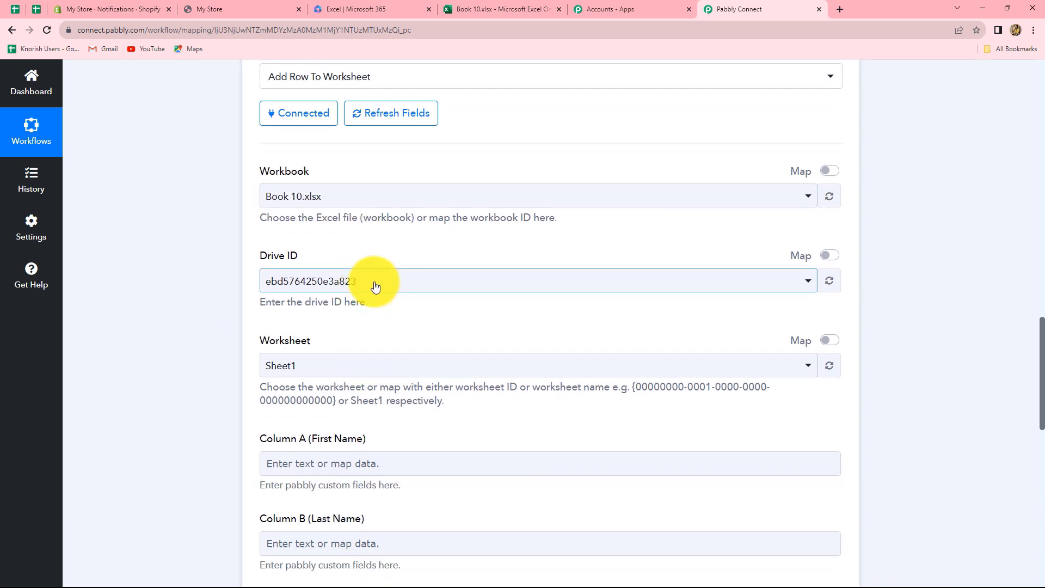
left_click(427, 282)
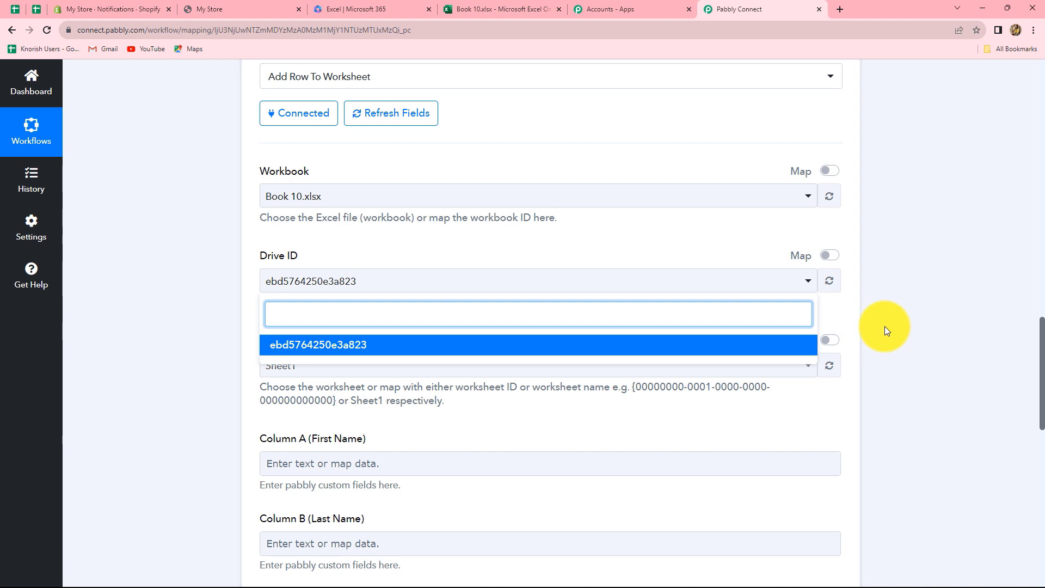
left_click(343, 284)
scroll(341, 291, "down", 2)
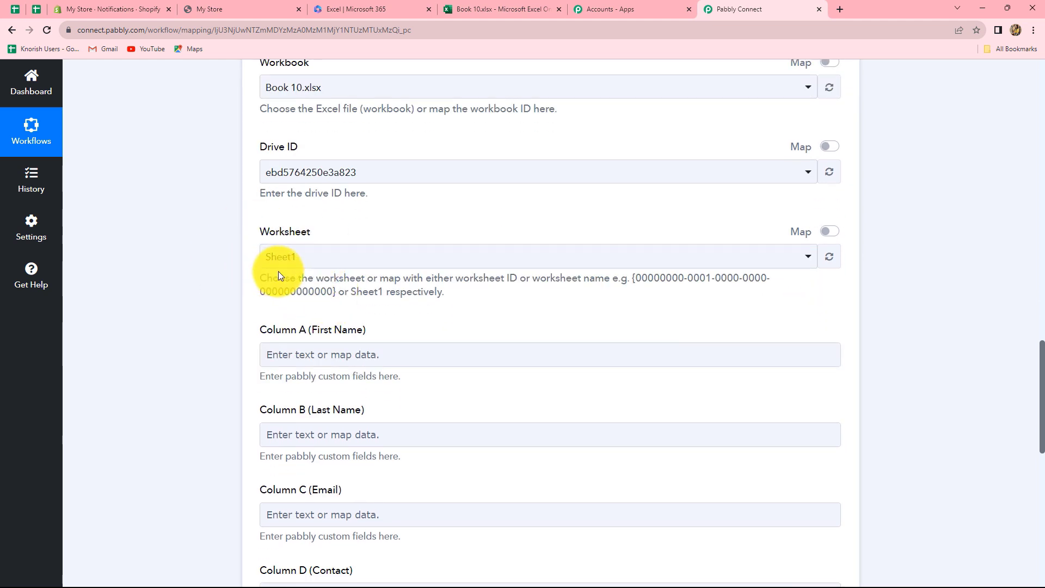
left_click(758, 267)
left_click(214, 318)
scroll(259, 186, "down", 3)
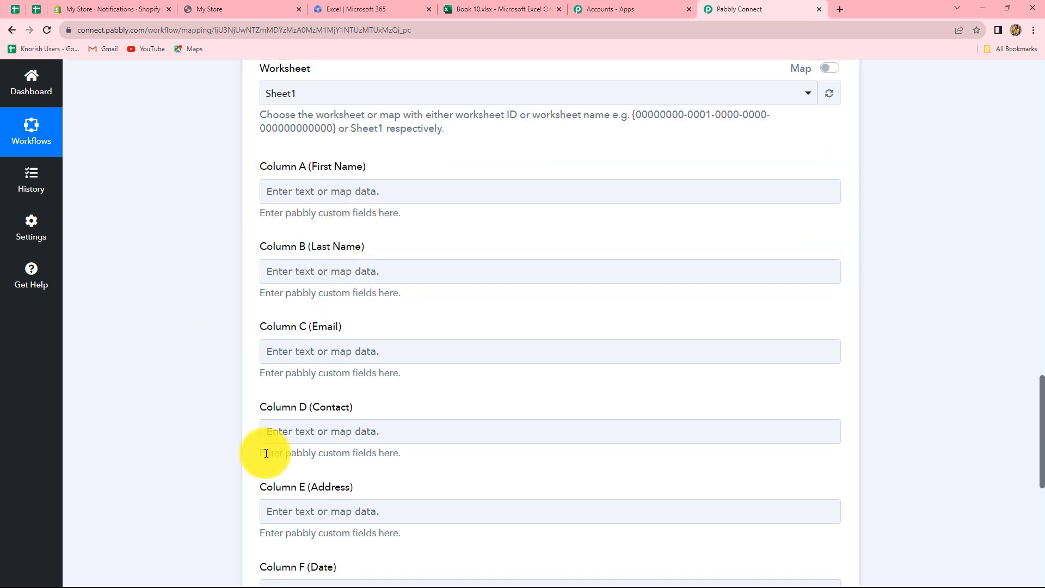
scroll(203, 385, "up", 3)
scroll(438, 369, "down", 3)
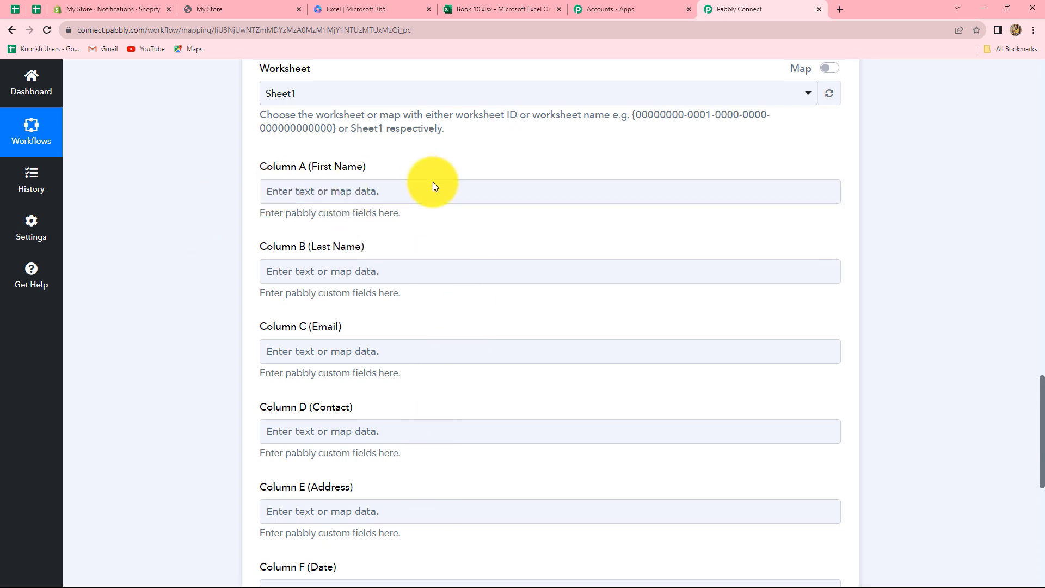
Step: Map the Shopify New Customer's First Name into Column A (First Name)
scroll(518, 439, "up", 9)
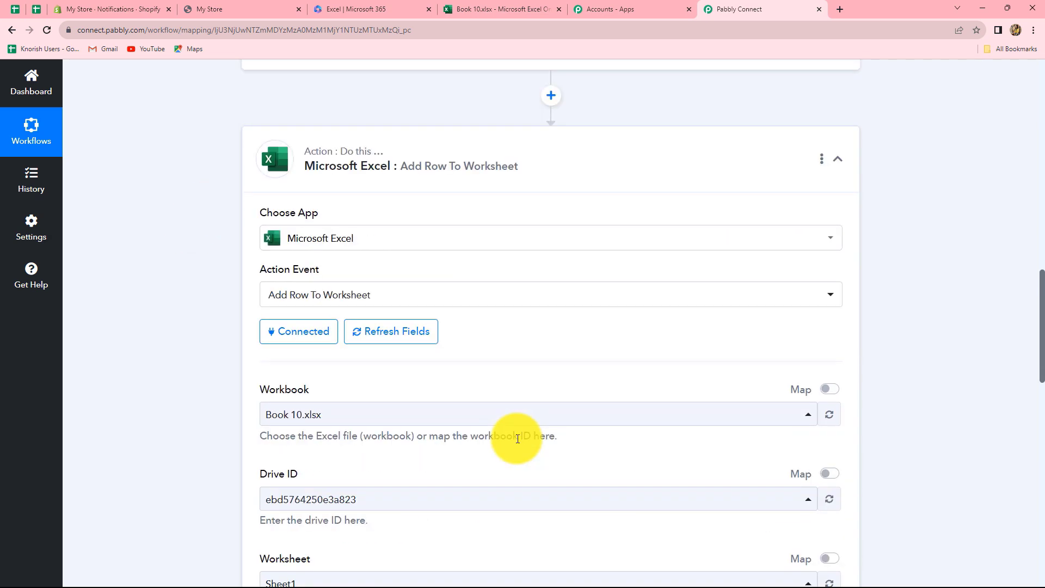
scroll(517, 439, "up", 6)
scroll(884, 341, "down", 10)
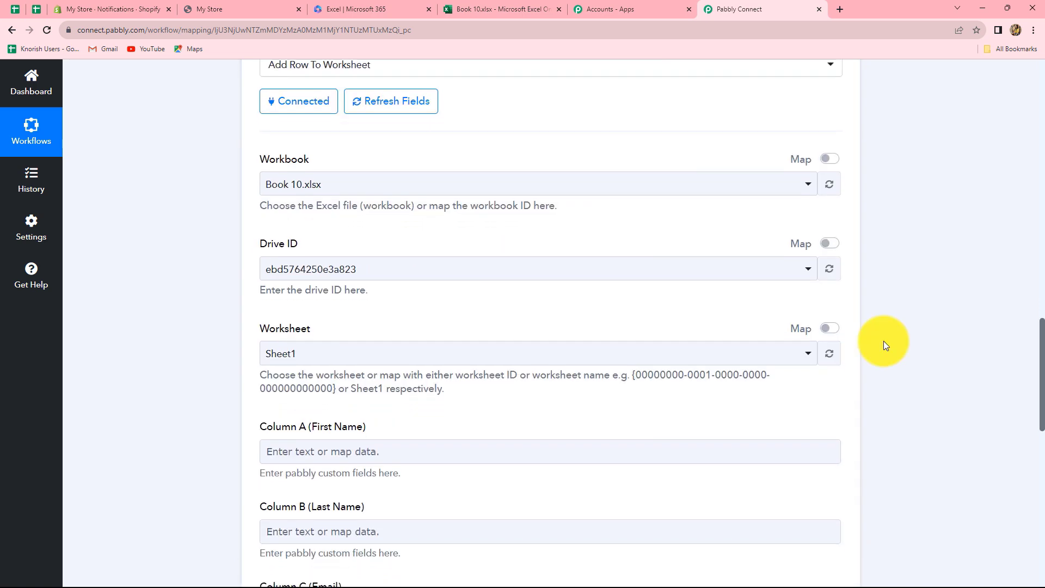
scroll(883, 341, "down", 4)
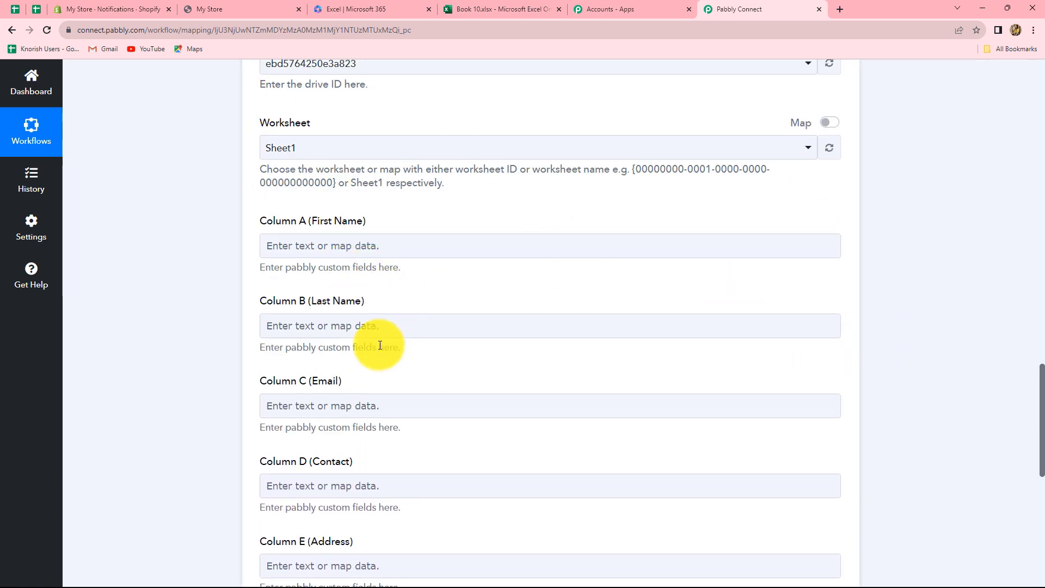
scroll(380, 345, "down", 2)
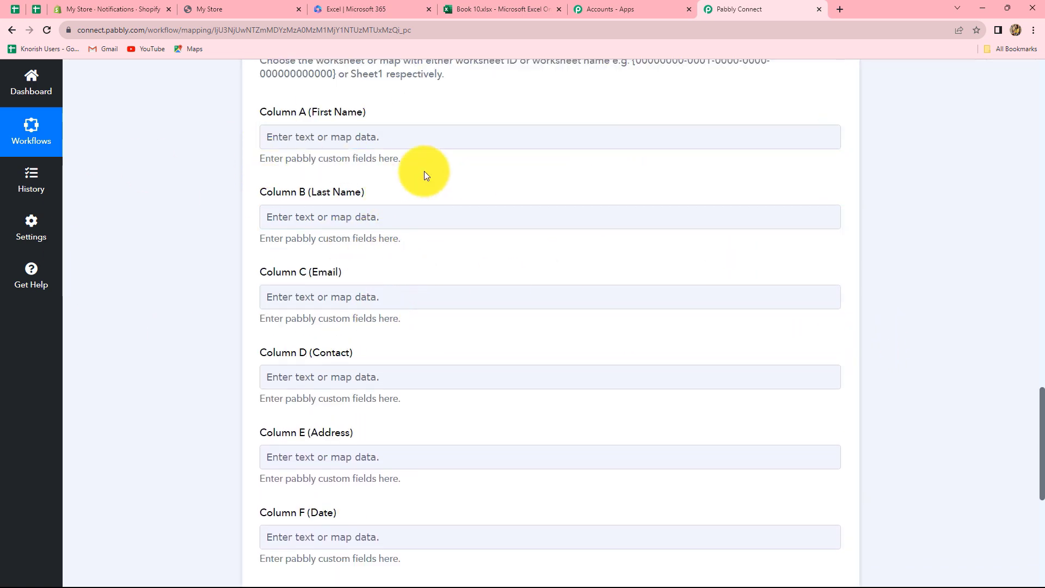
left_click(332, 140)
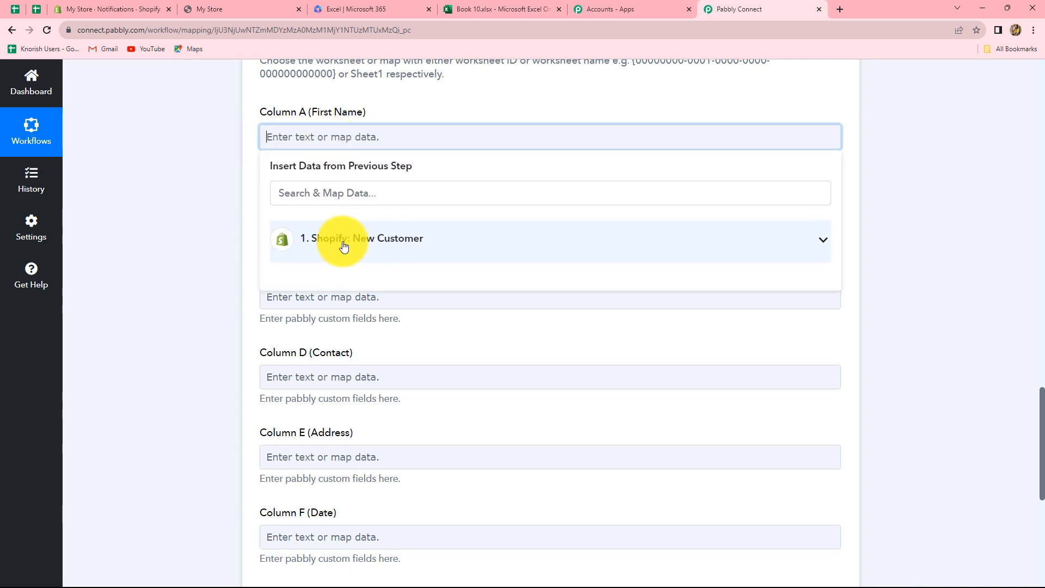
left_click(344, 247)
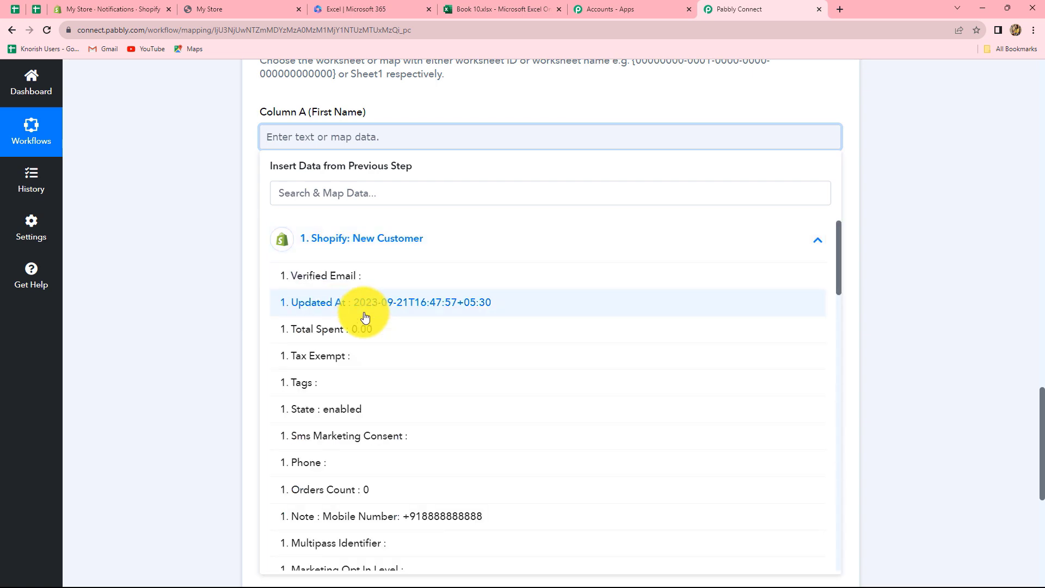
scroll(530, 416, "down", 5)
scroll(530, 417, "down", 4)
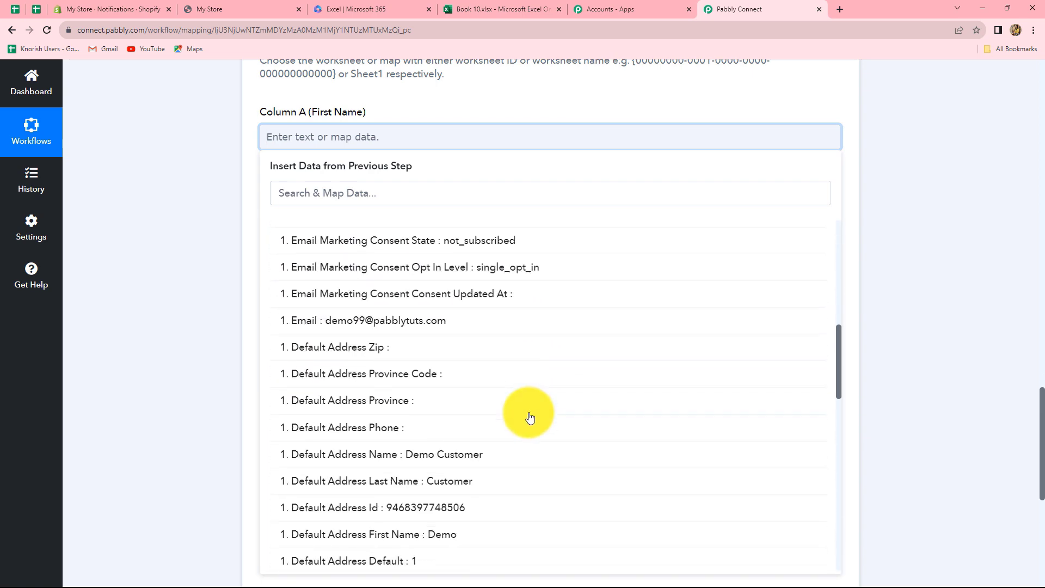
scroll(531, 419, "up", 3)
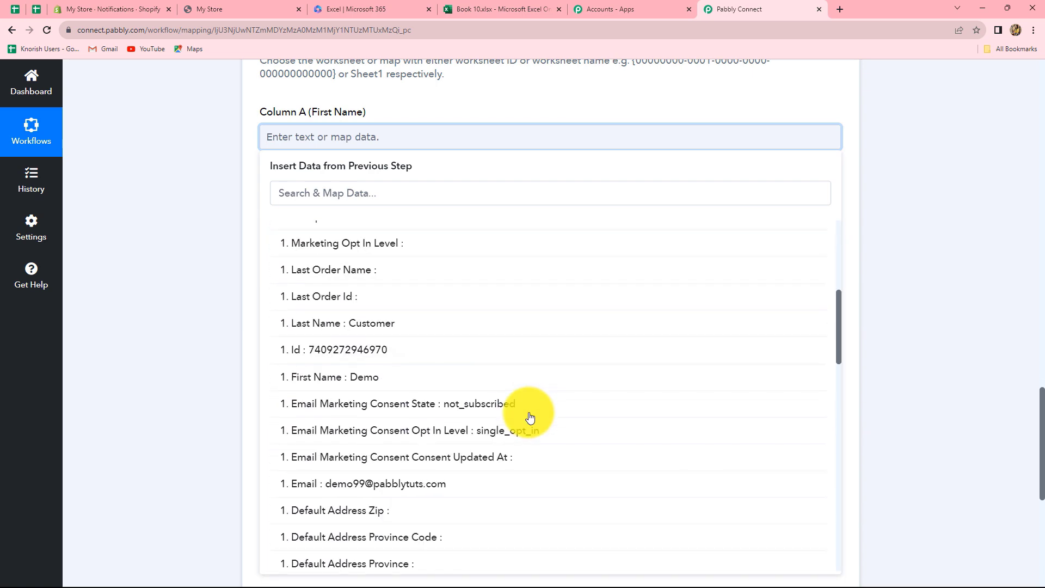
left_click(374, 377)
left_click(923, 307)
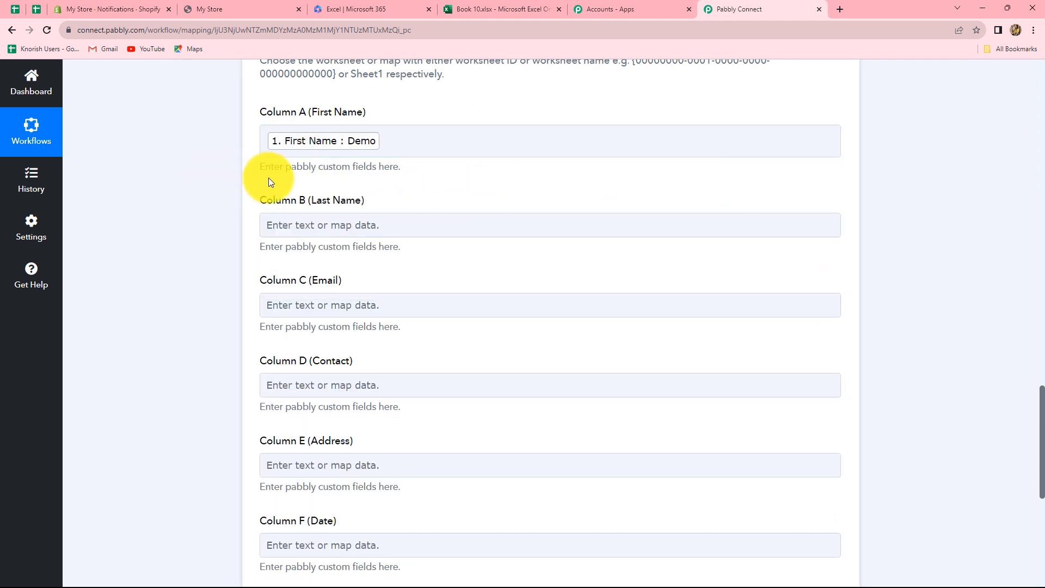
left_click(333, 143)
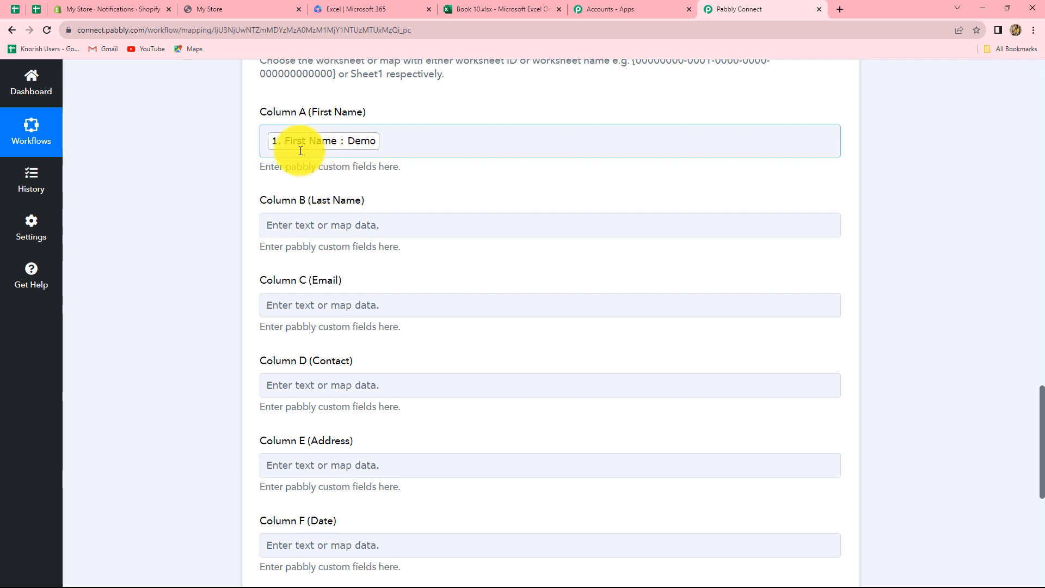
Step: Map the customer's Last Name, Email and mobile-number Note into Columns B, C and D
left_click(325, 227)
left_click(357, 331)
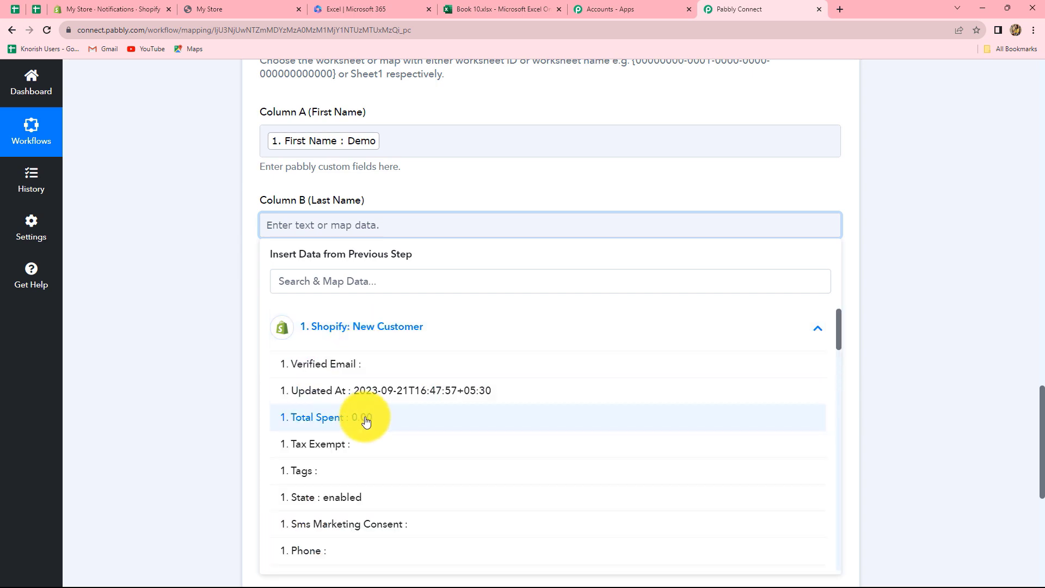
scroll(365, 420, "down", 7)
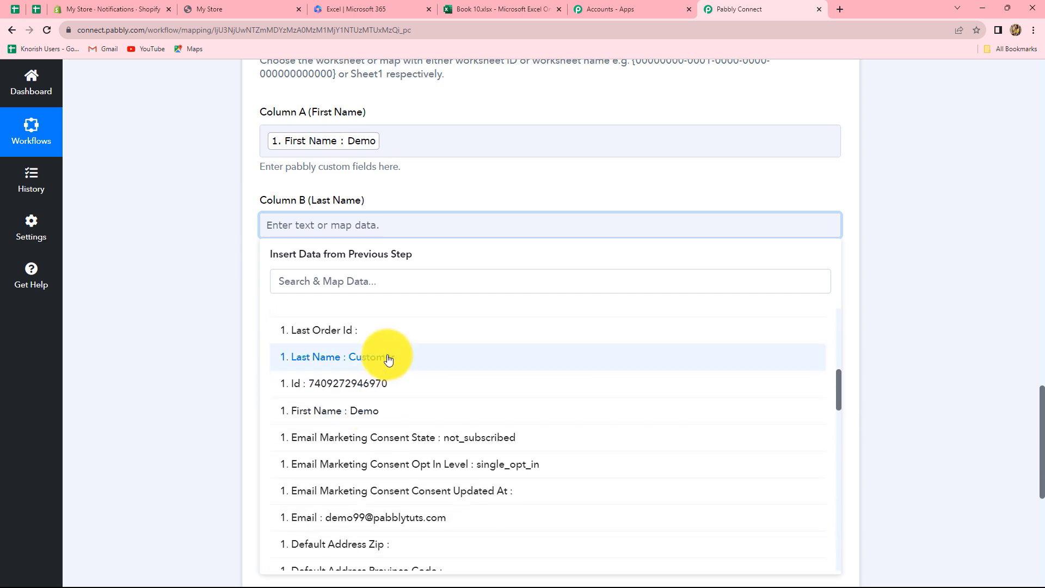
left_click(388, 359)
scroll(373, 252, "down", 3)
left_click(350, 97)
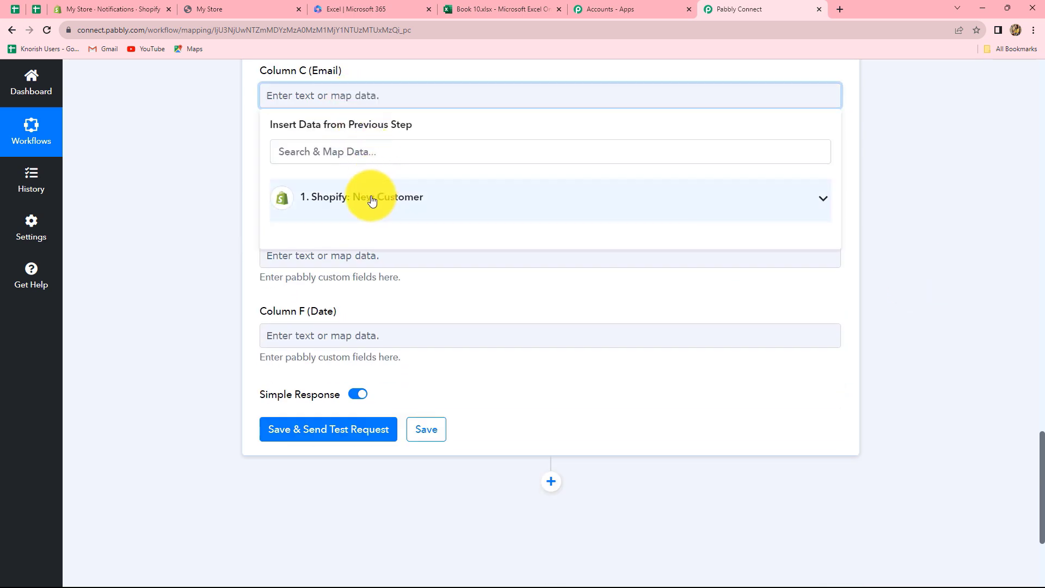
left_click(372, 201)
scroll(420, 367, "down", 7)
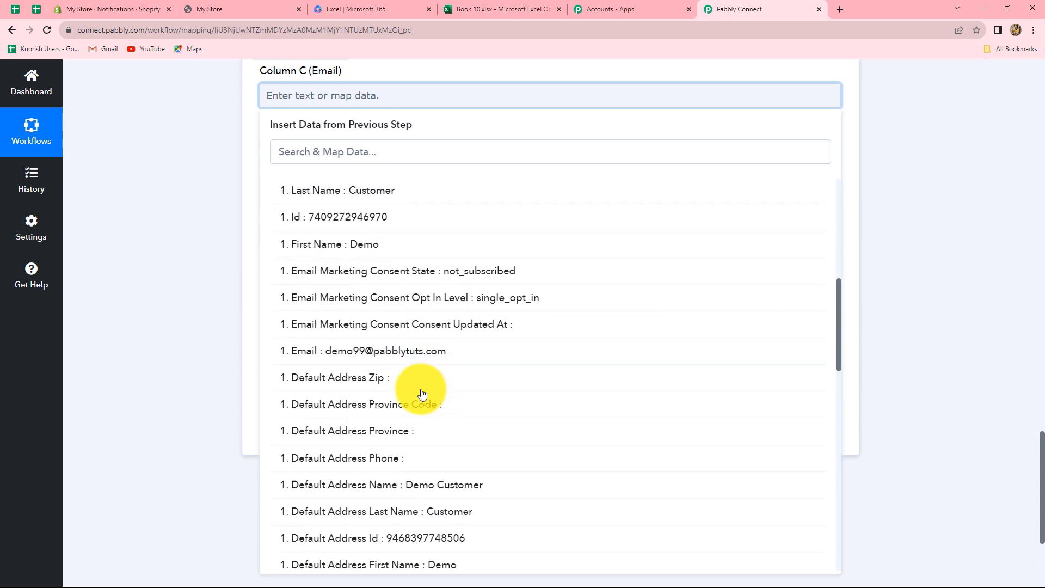
left_click(426, 339)
left_click(882, 249)
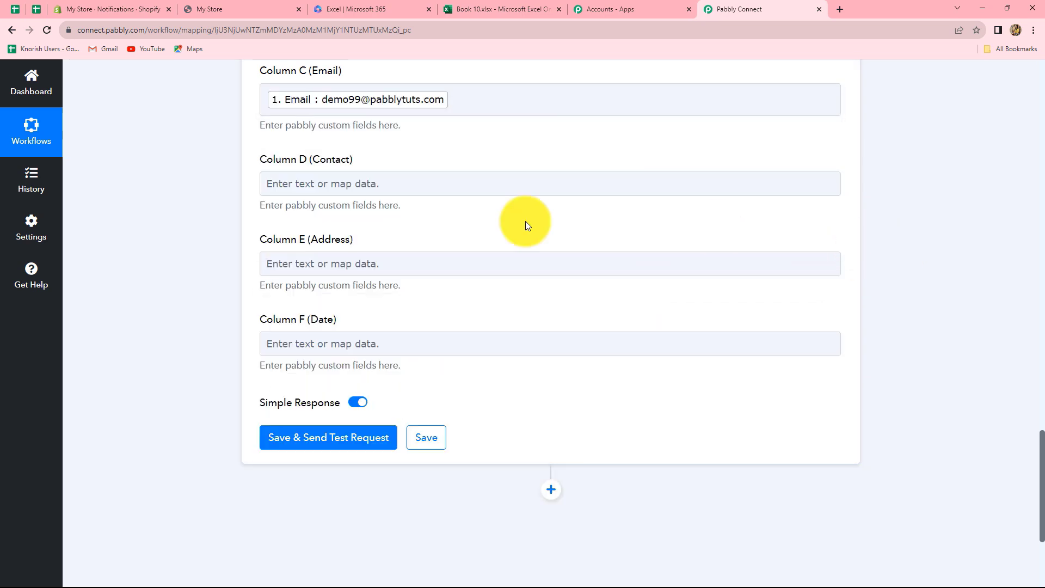
left_click(389, 177)
left_click(392, 283)
left_click(414, 554)
Step: Search the customer fields for 'coun' and map Addresses 0 Country Name into Column E
left_click(400, 272)
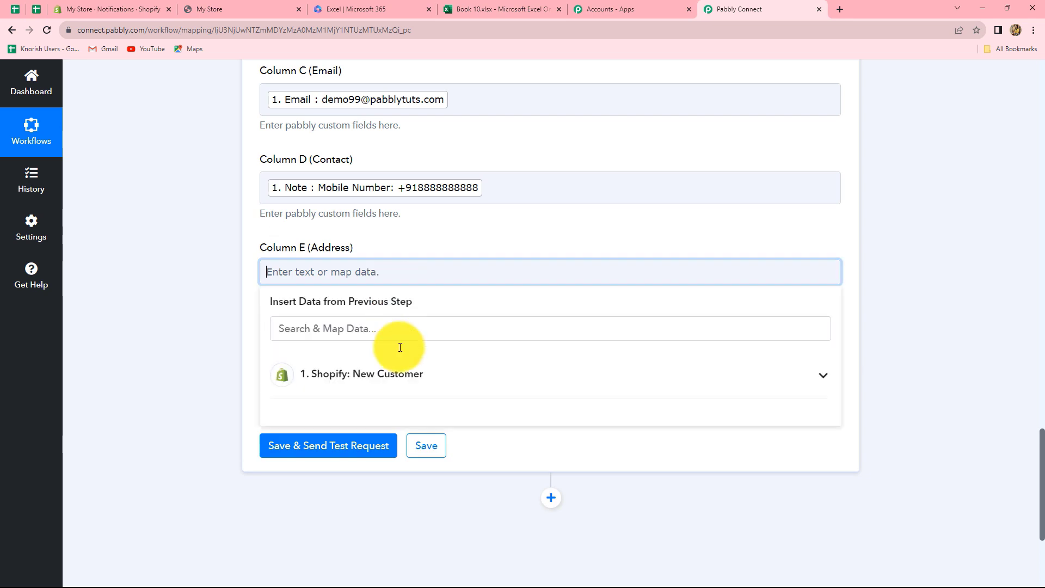
left_click(402, 374)
left_click(430, 328)
type("ad")
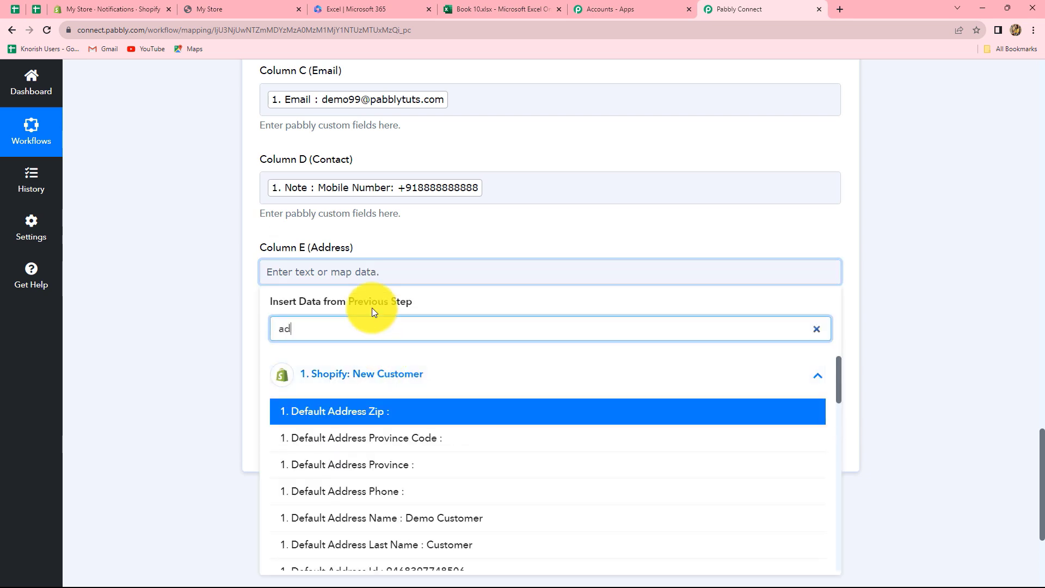
type("r")
key("BackSpace")
key("BackSpace")
key("BackSpace")
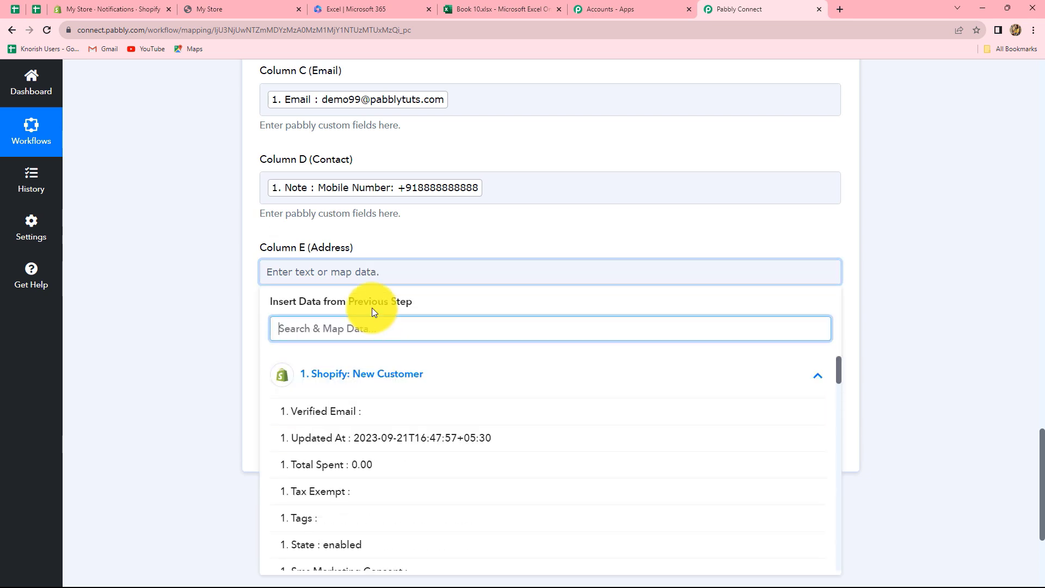
type("cit")
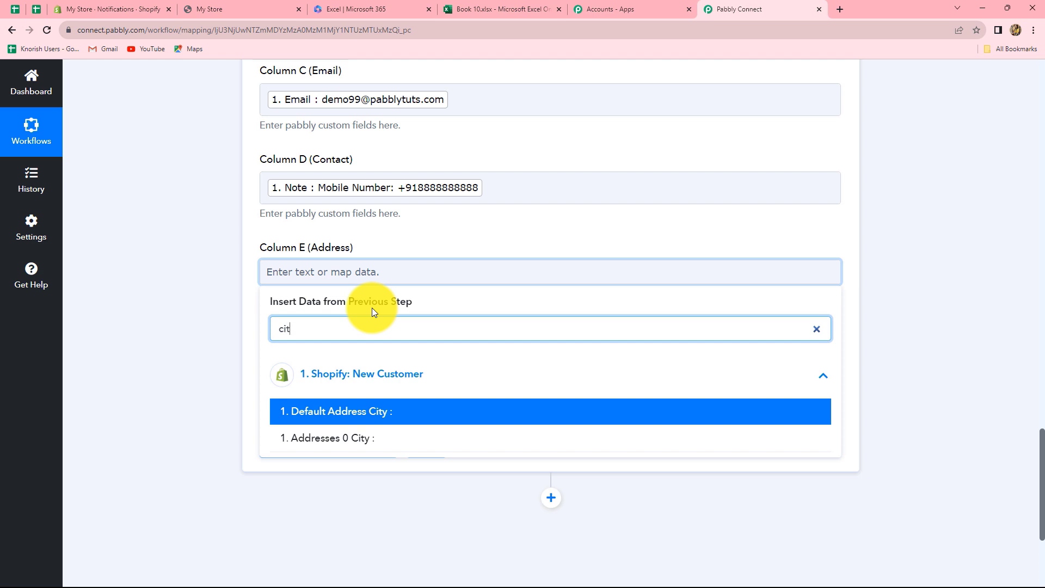
key("BackSpace")
key("BackSpace")
key("BackSpace")
type("coun")
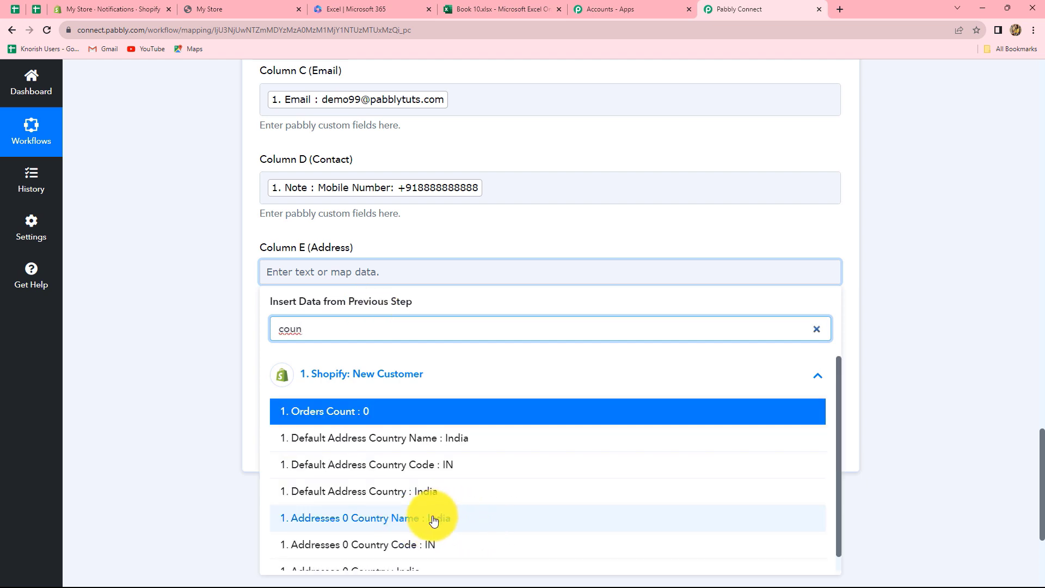
left_click(455, 527)
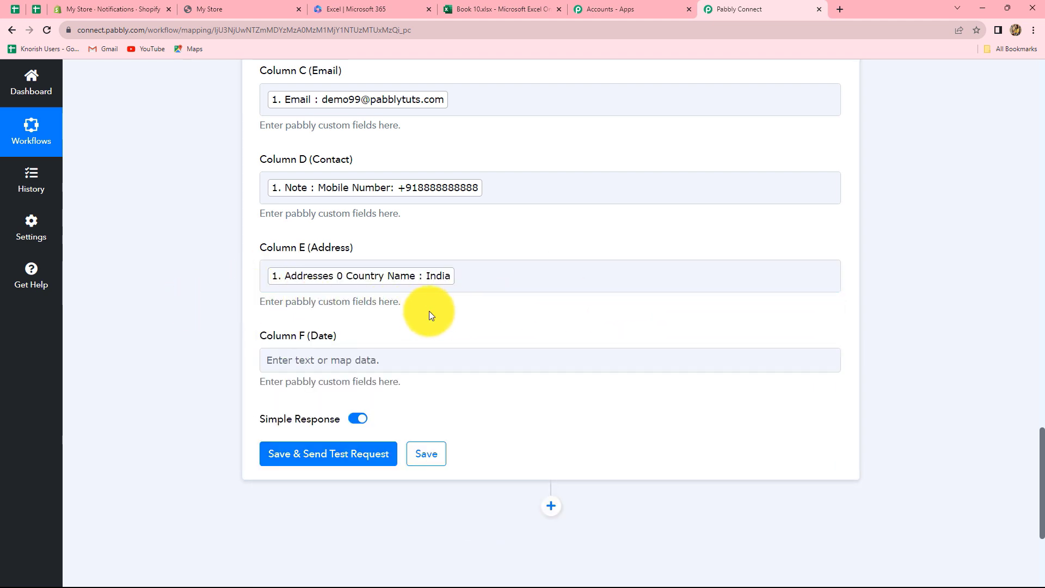
Step: Open the Shopify customer fields for Column F (Date)
scroll(335, 327, "down", 2)
left_click(297, 256)
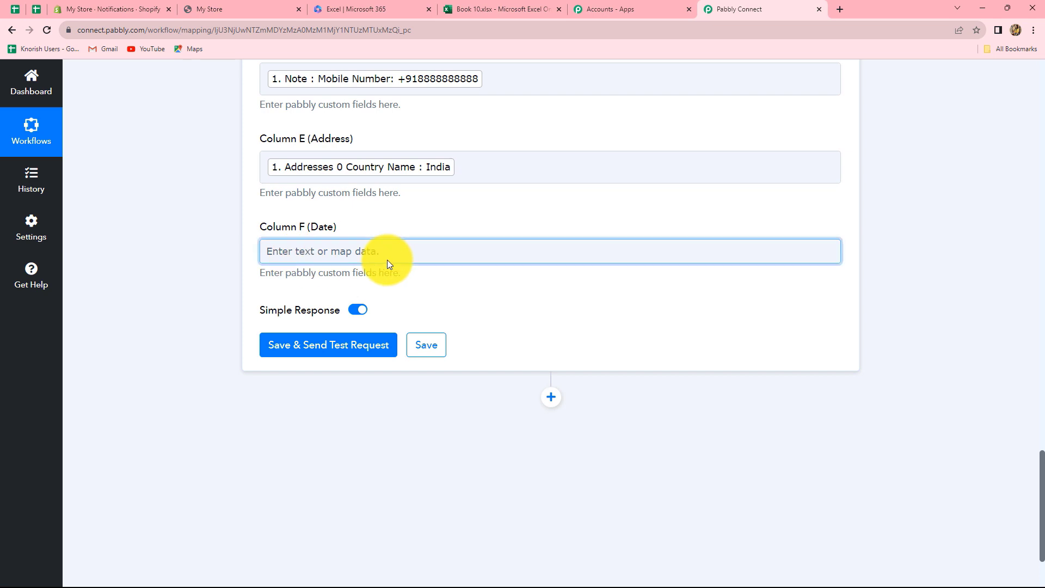
left_click(387, 260)
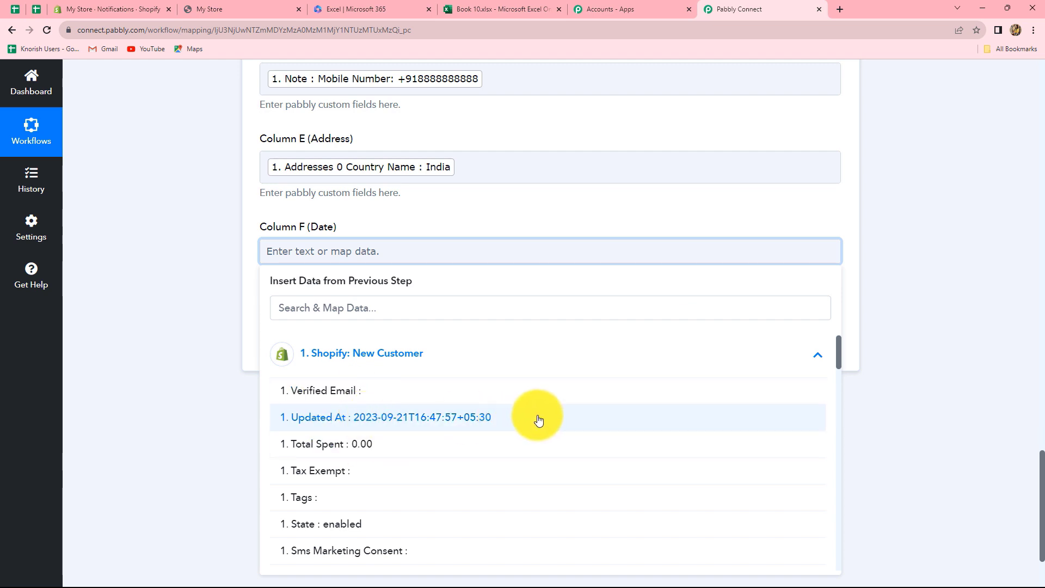
Step: Add a new action step above the Excel step using the Date/Time Formatter app
left_click(906, 422)
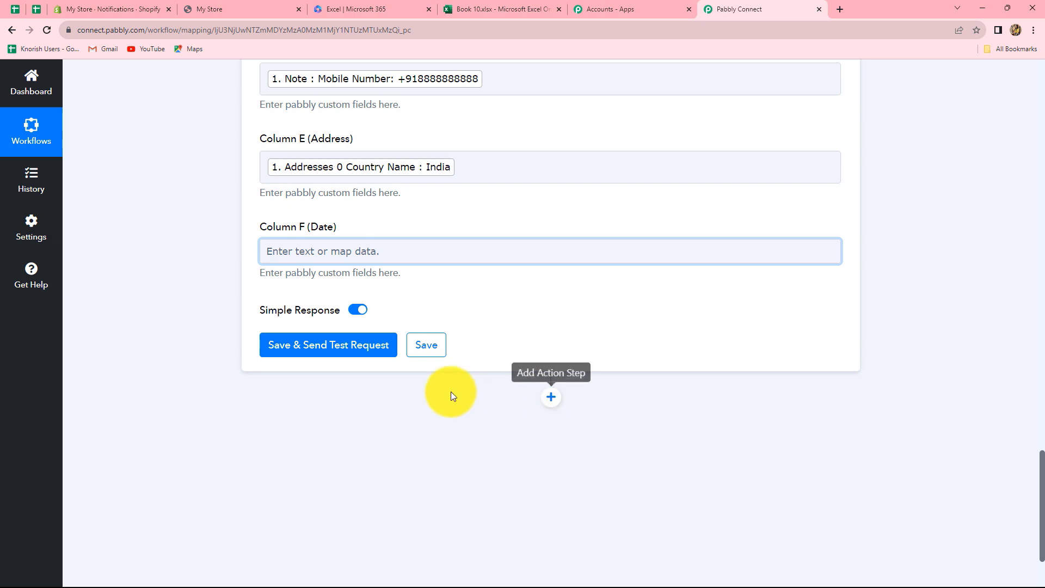
scroll(451, 391, "up", 15)
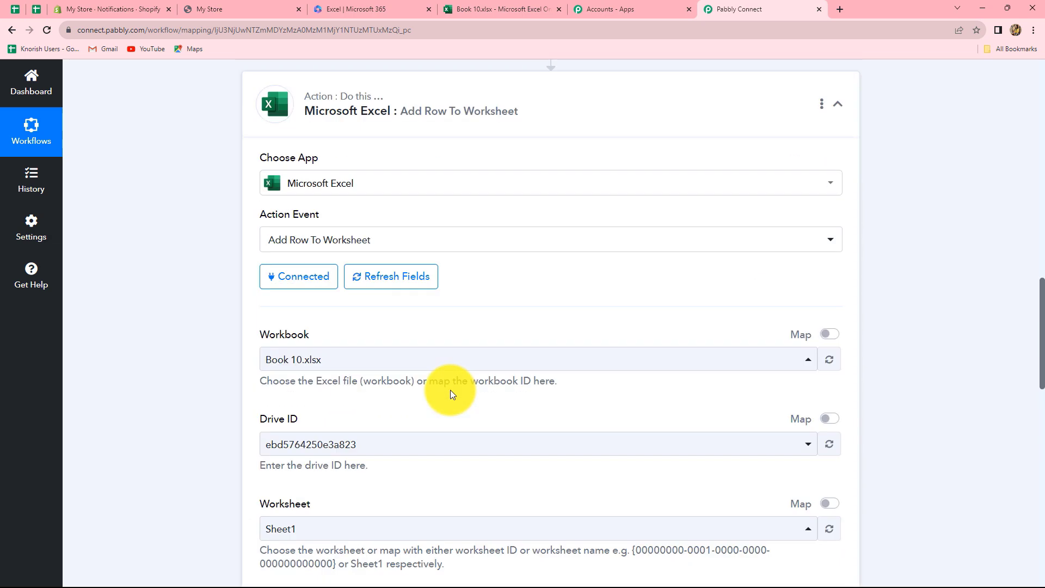
scroll(449, 390, "up", 5)
left_click(550, 315)
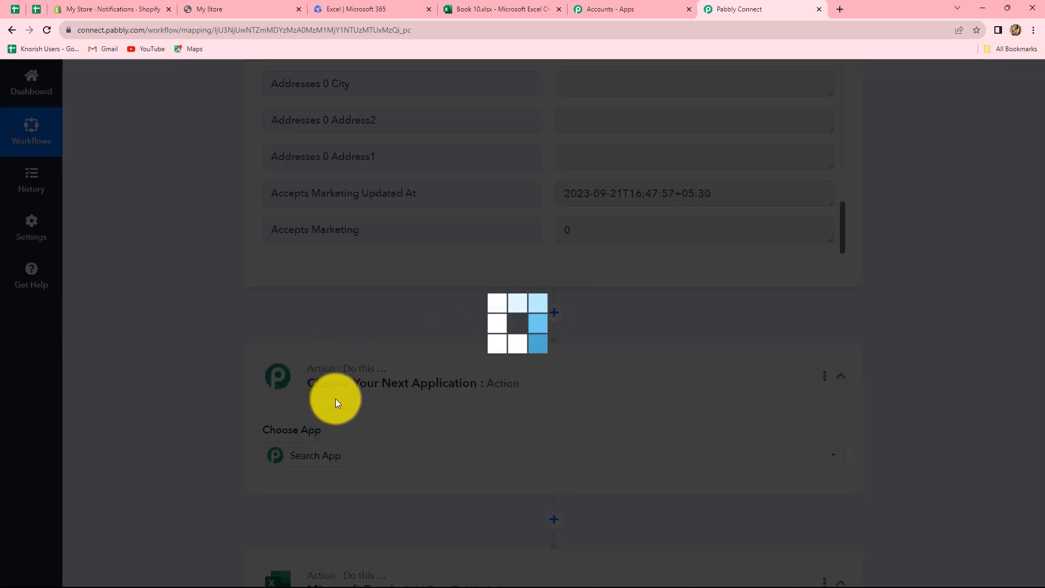
left_click(333, 458)
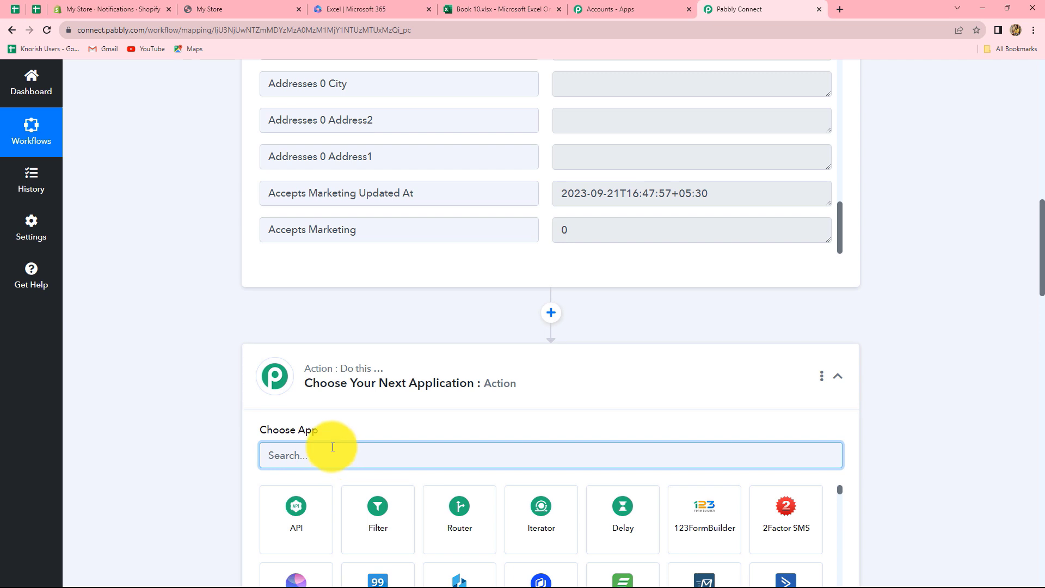
type("Date")
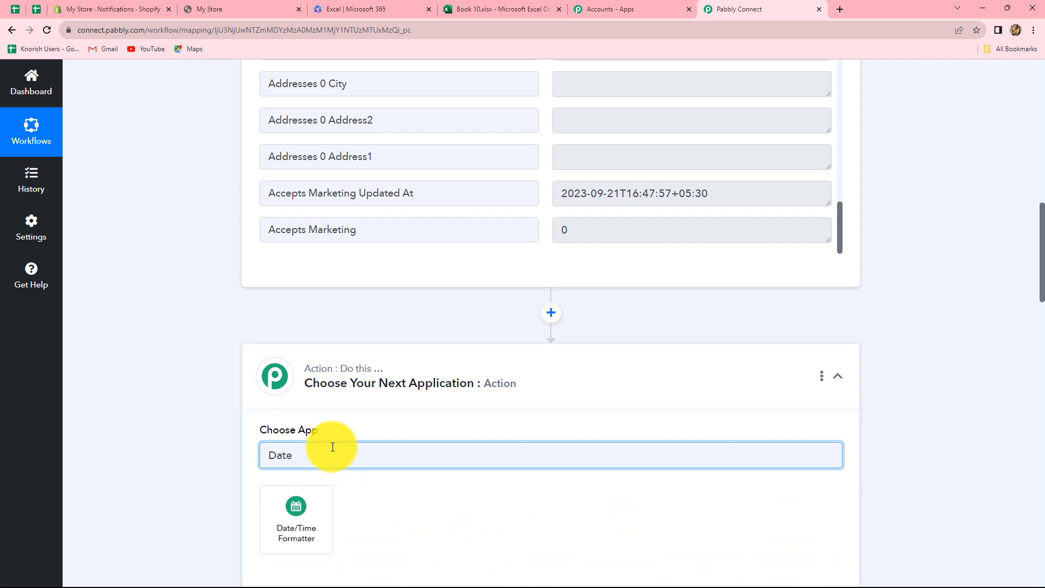
left_click(310, 528)
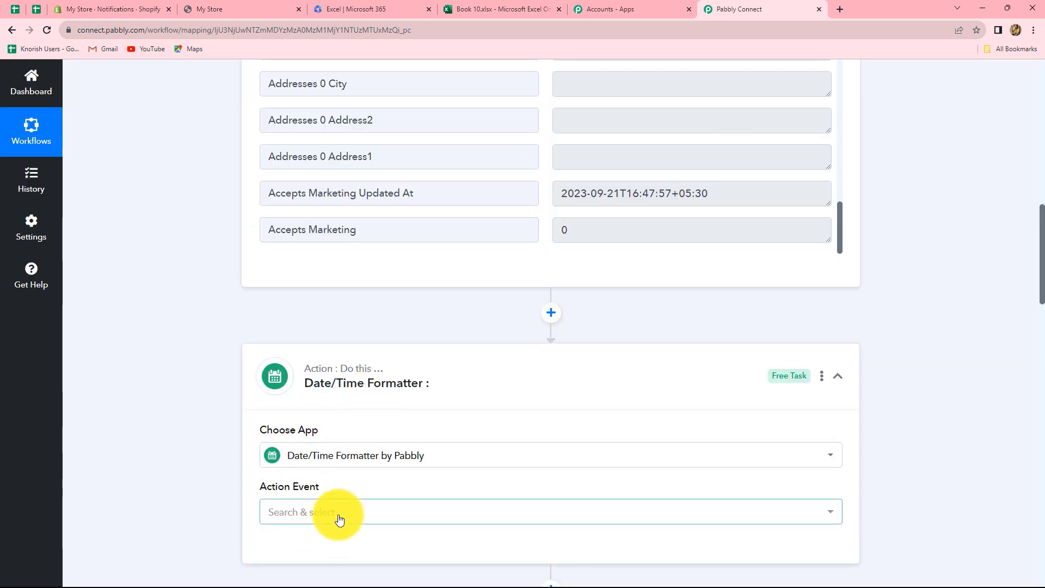
scroll(339, 519, "down", 2)
Step: Set the formatter's Action Event to Format Date Only and connect it
left_click(336, 403)
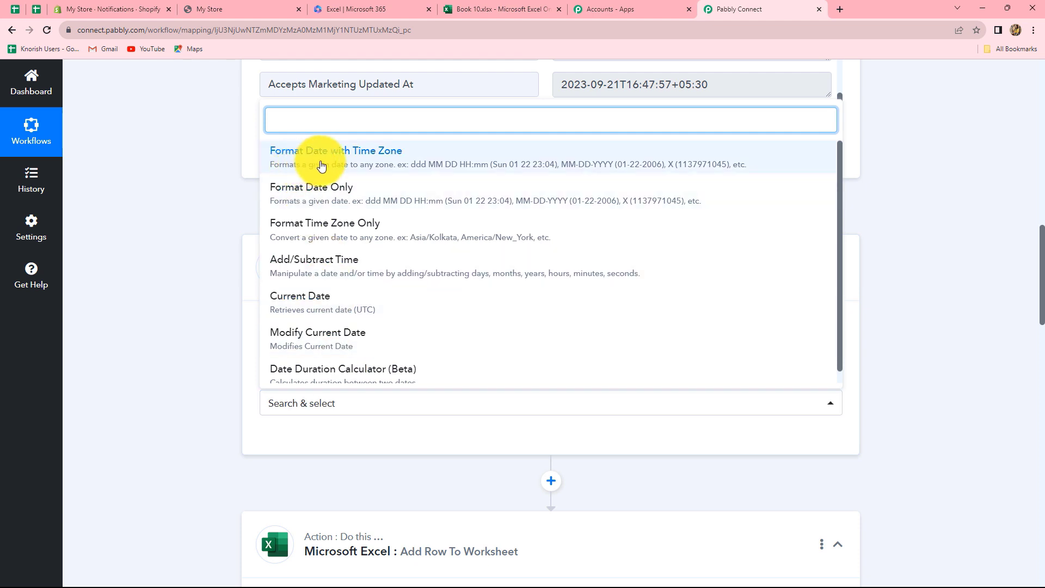
left_click(163, 418)
left_click(294, 405)
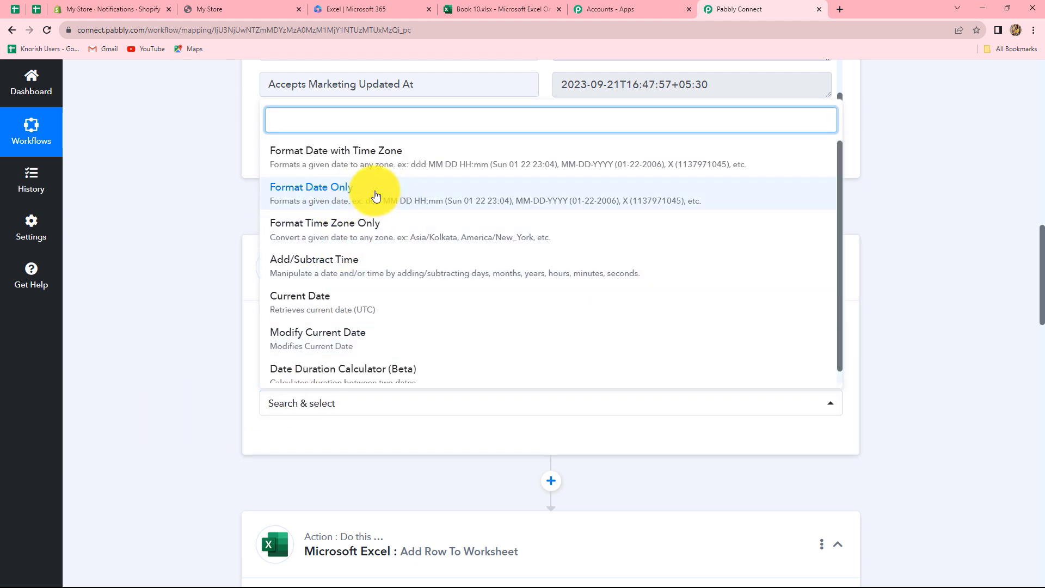
left_click(376, 195)
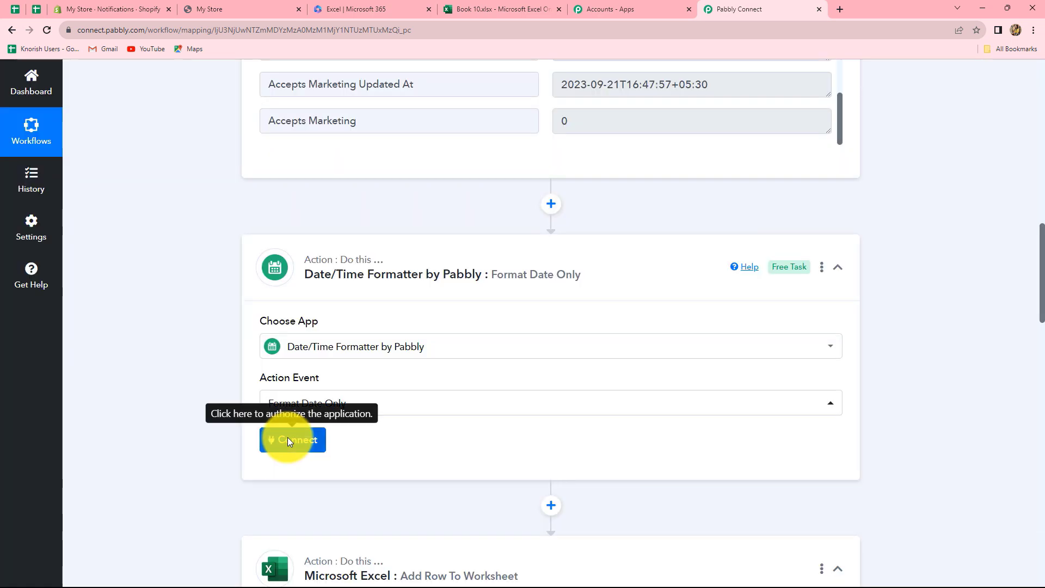
left_click(288, 441)
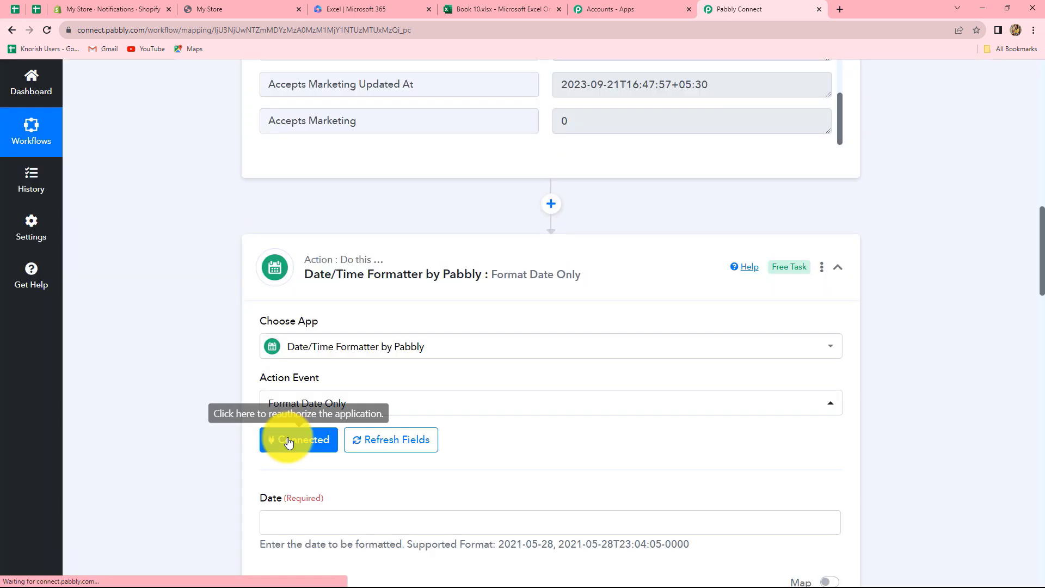
scroll(438, 484, "down", 7)
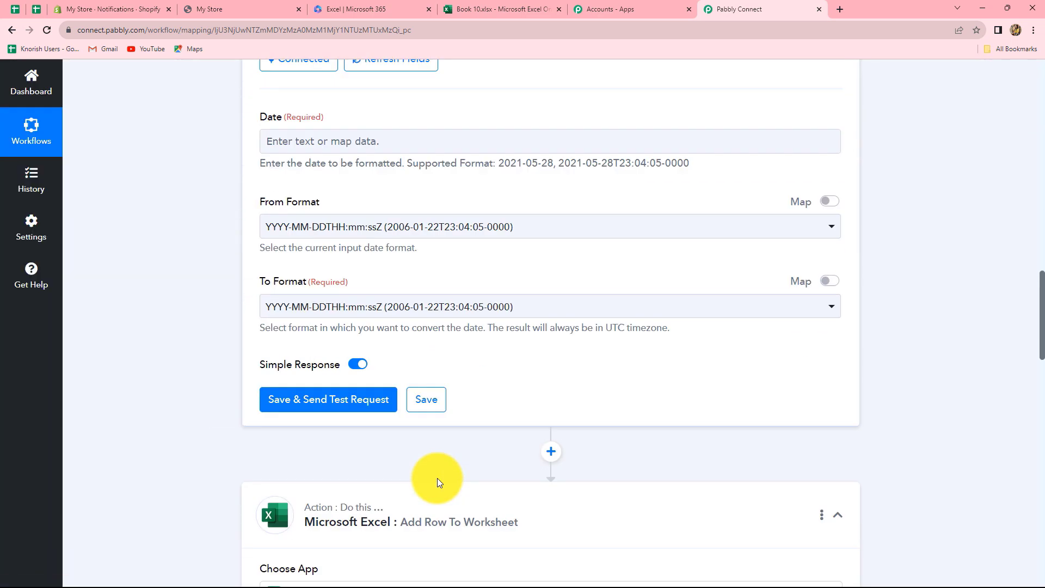
scroll(437, 478, "up", 2)
Step: Map the Shopify customer's Updated At value into the Date field
left_click(386, 253)
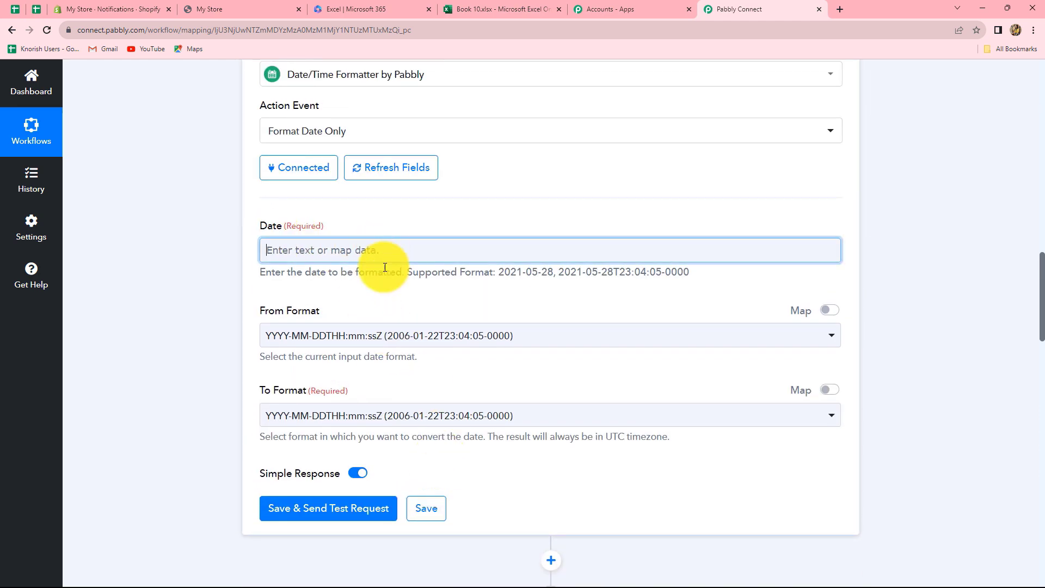
left_click(381, 354)
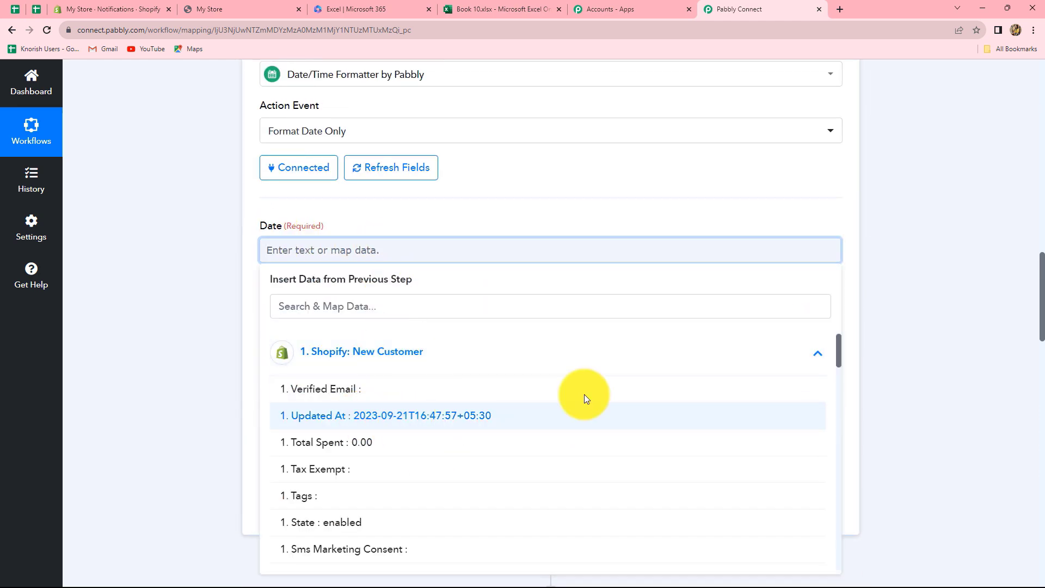
left_click(584, 414)
left_click(945, 342)
scroll(466, 385, "down", 1)
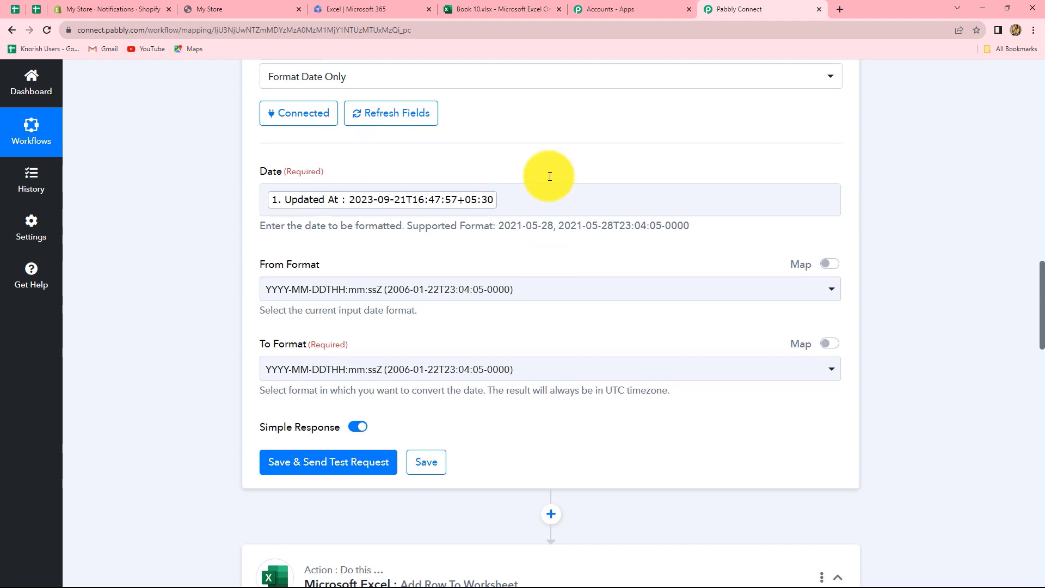
scroll(322, 302, "down", 2)
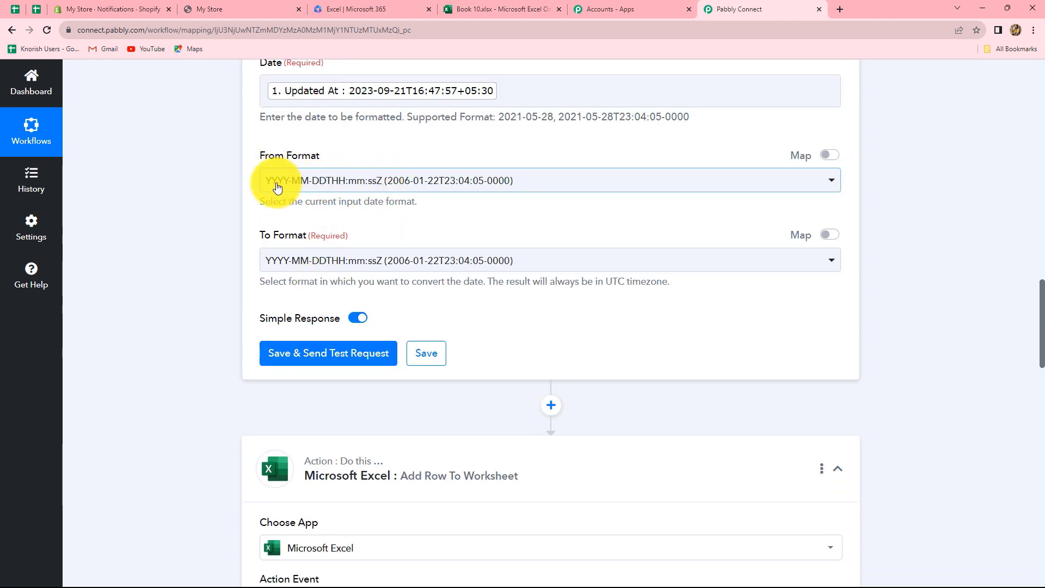
Step: Keep the full-timestamp source format, output YYYY-MM-DD, and save and send a test
left_click(430, 182)
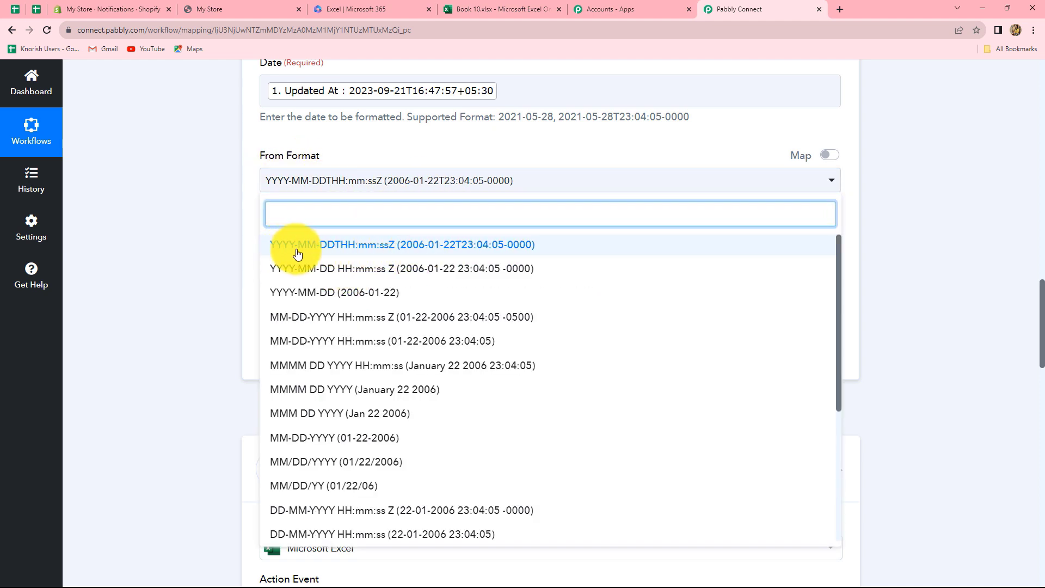
left_click(381, 250)
left_click(870, 235)
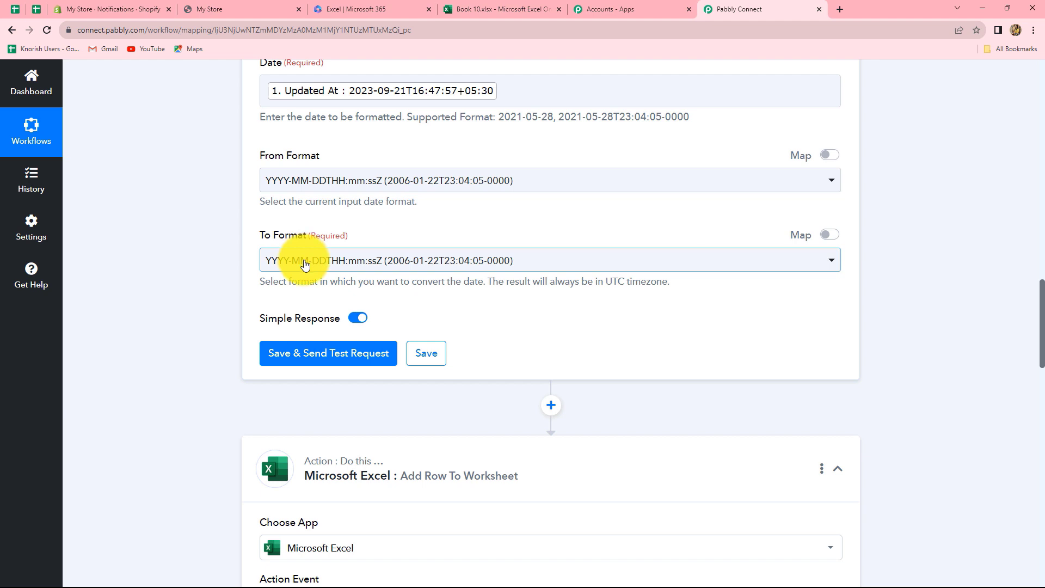
left_click(305, 265)
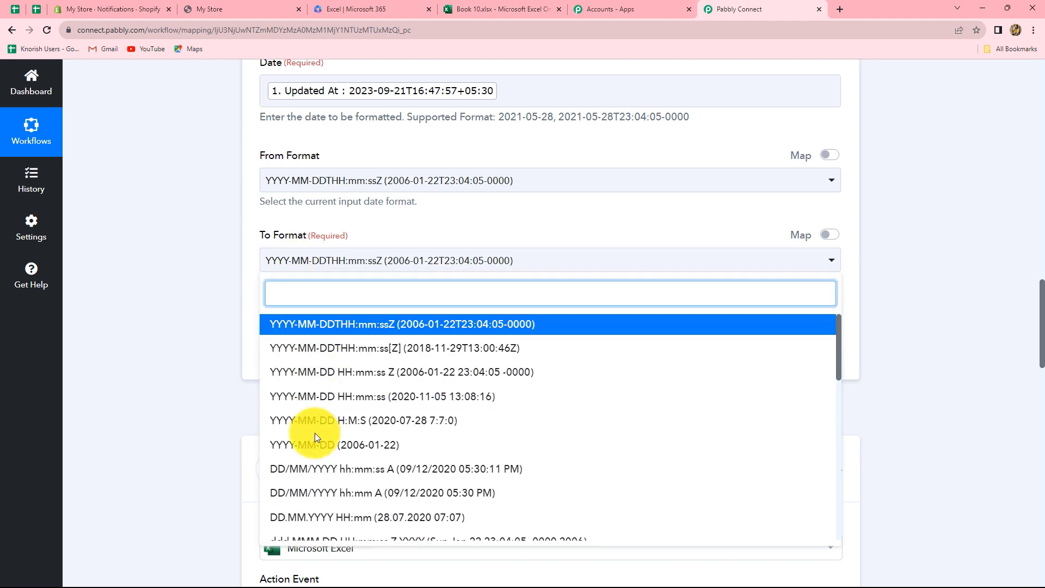
scroll(287, 384, "down", 3)
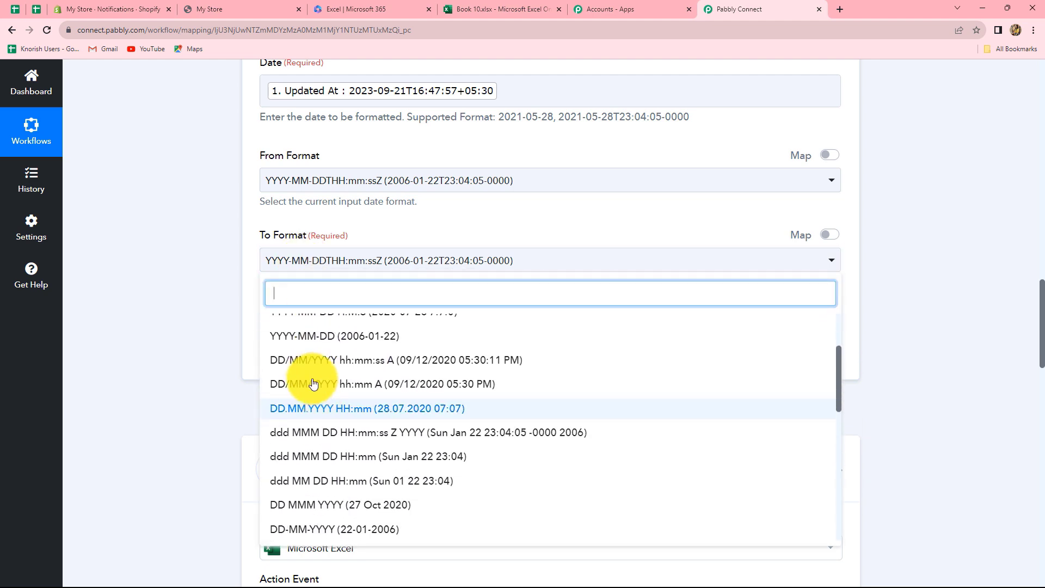
left_click(325, 347)
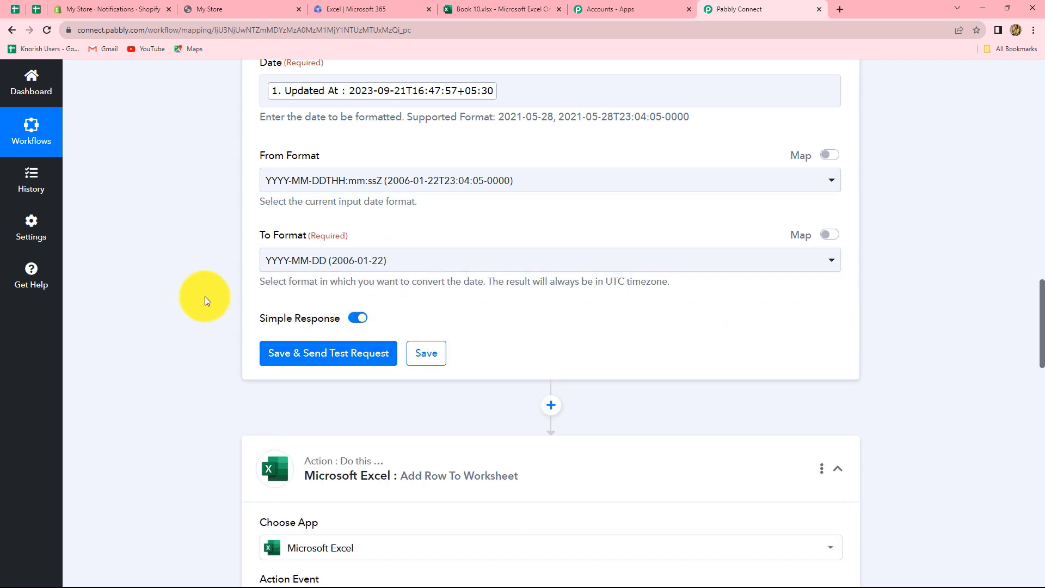
left_click(301, 362)
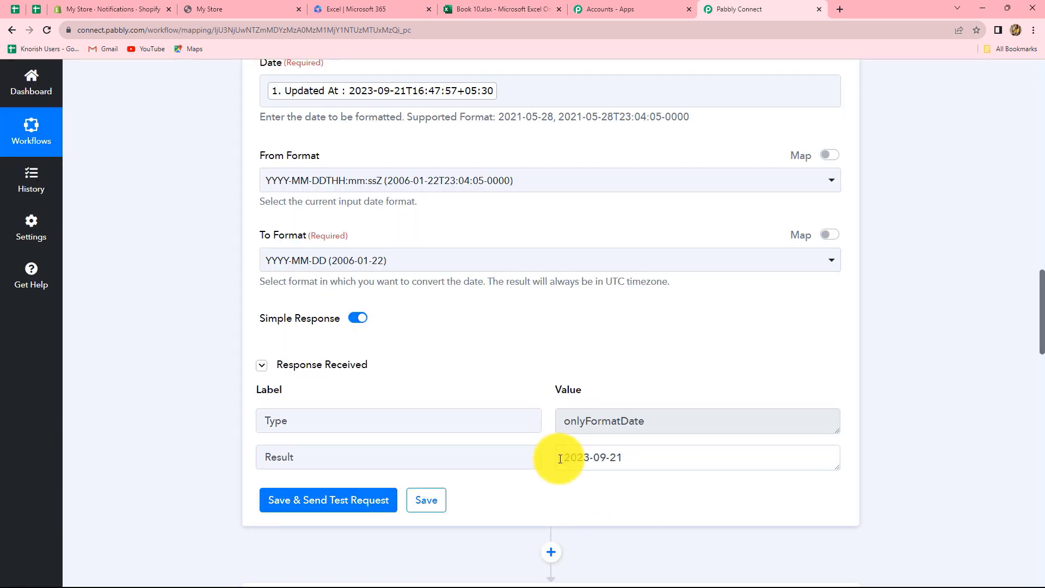
Step: Check the formatter's Result value 2023-09-21 and scroll down to the Excel step
left_click_drag(565, 458, 628, 459)
scroll(635, 422, "down", 4)
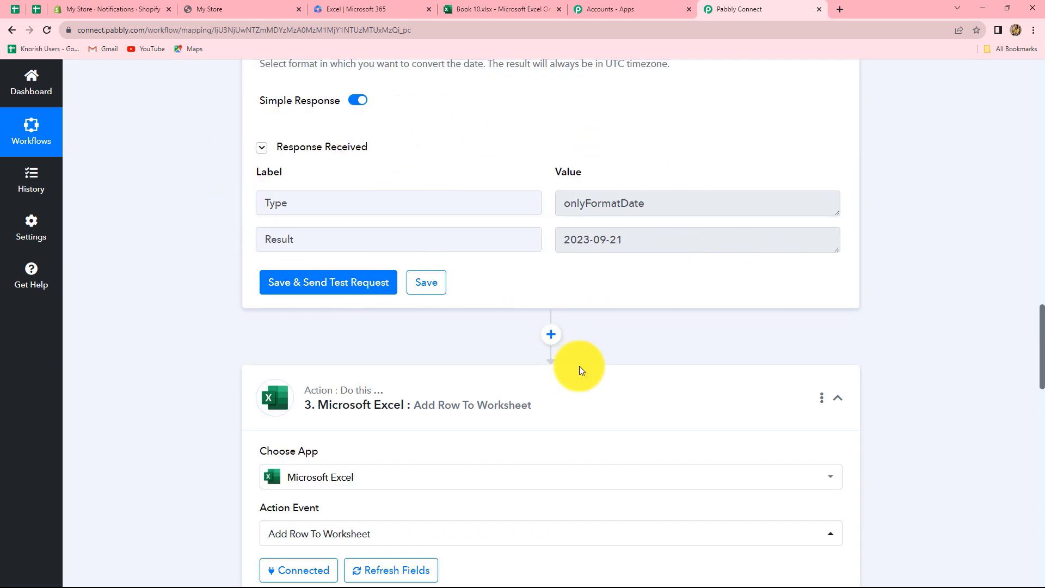
scroll(578, 375, "down", 1)
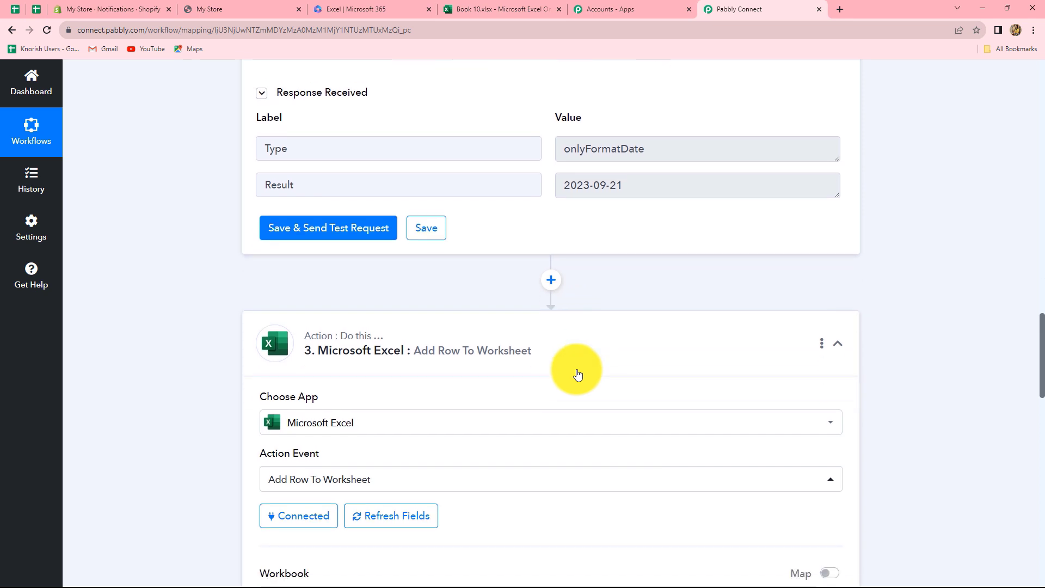
left_click(302, 526)
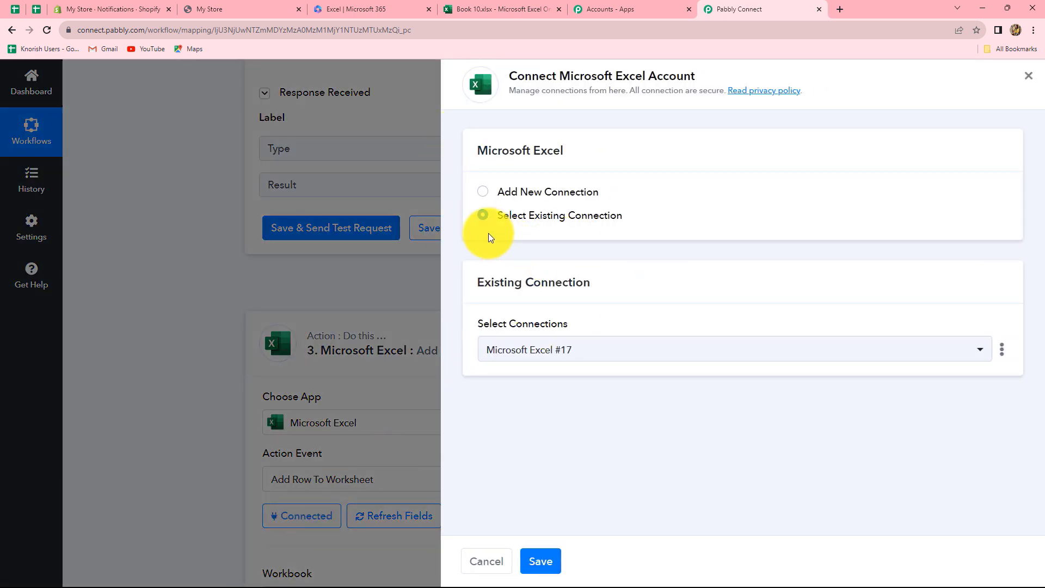
left_click(528, 557)
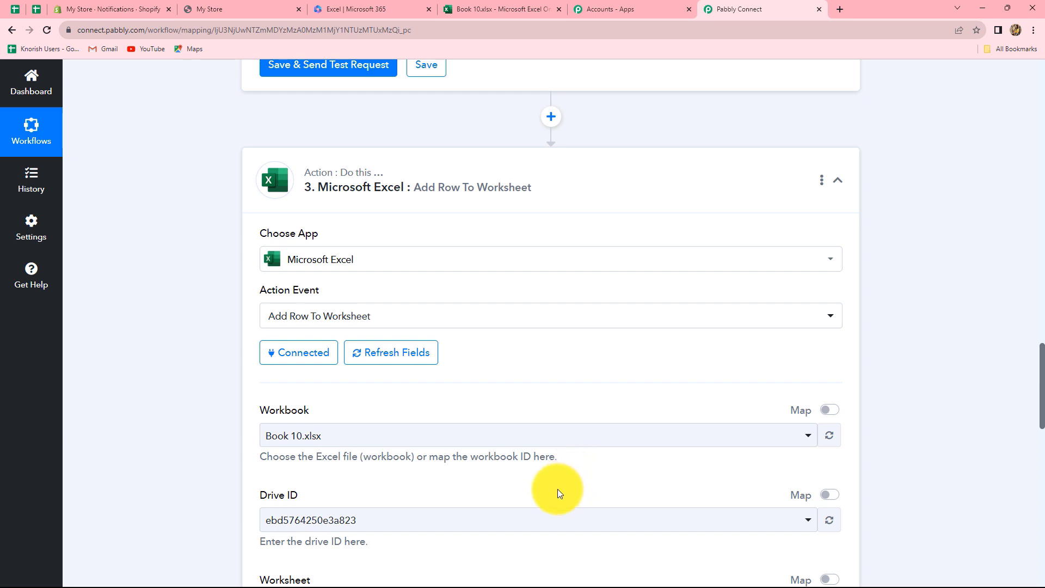
scroll(557, 489, "down", 10)
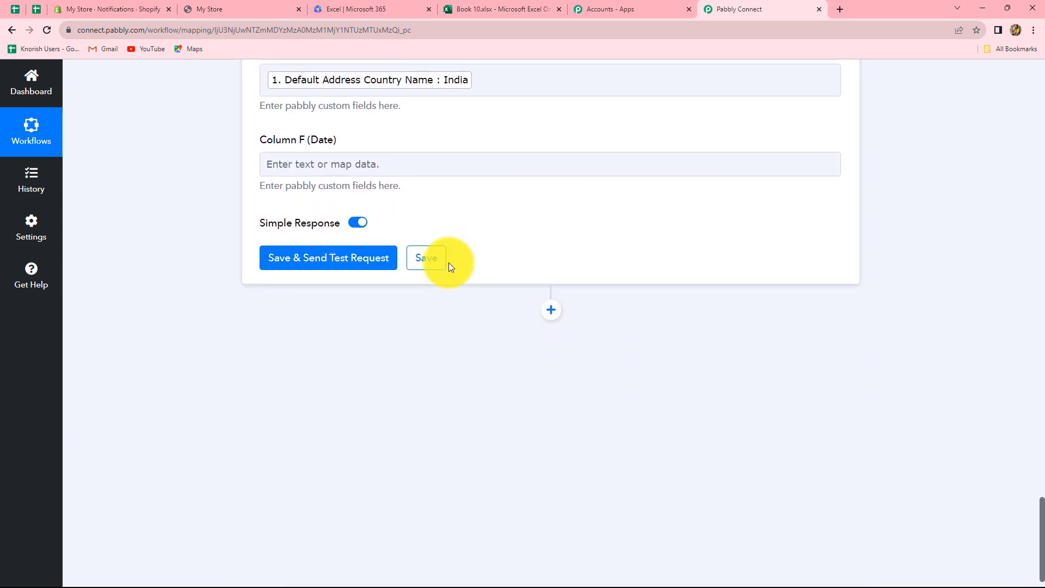
Step: Map the Date/Time Formatter's Result into Column F (Date)
left_click(391, 164)
left_click(371, 316)
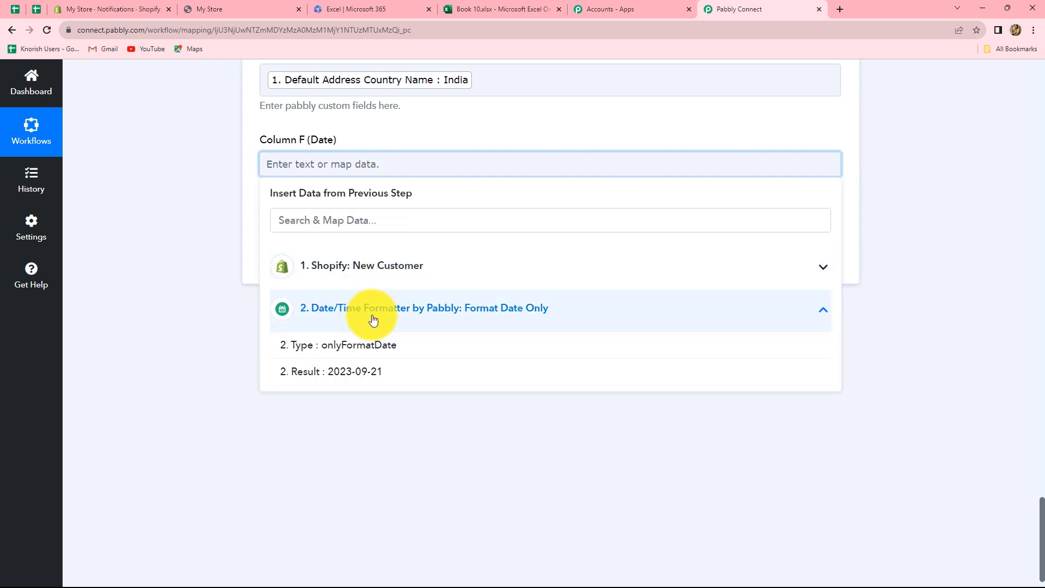
left_click(399, 381)
left_click(920, 301)
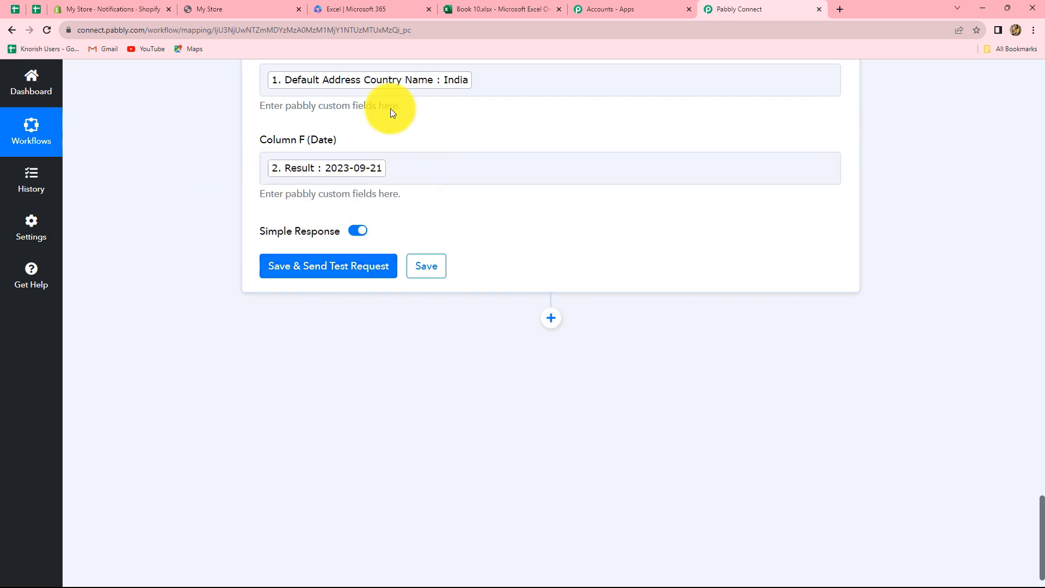
scroll(801, 263, "up", 8)
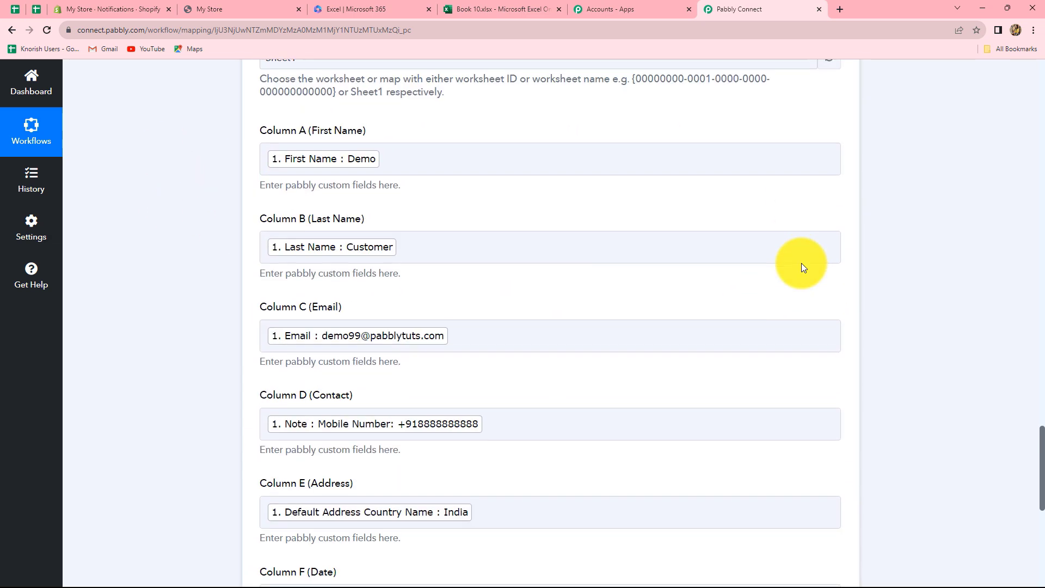
scroll(802, 263, "down", 8)
Step: Save and test the Excel step, adding a row at Sheet1!A2:F2, then view Book 10
left_click(363, 267)
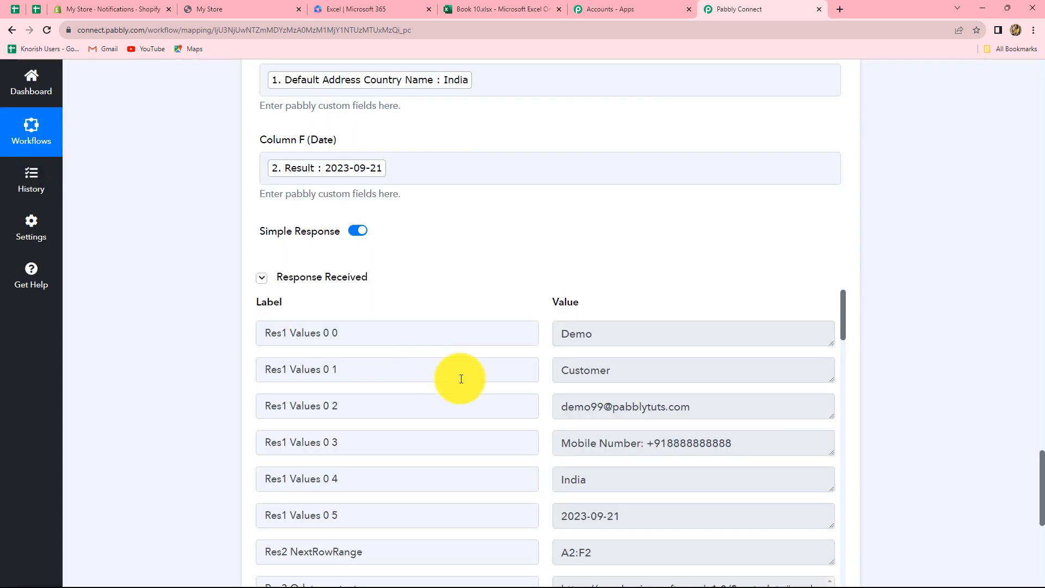
scroll(691, 394, "down", 8)
scroll(700, 389, "up", 10)
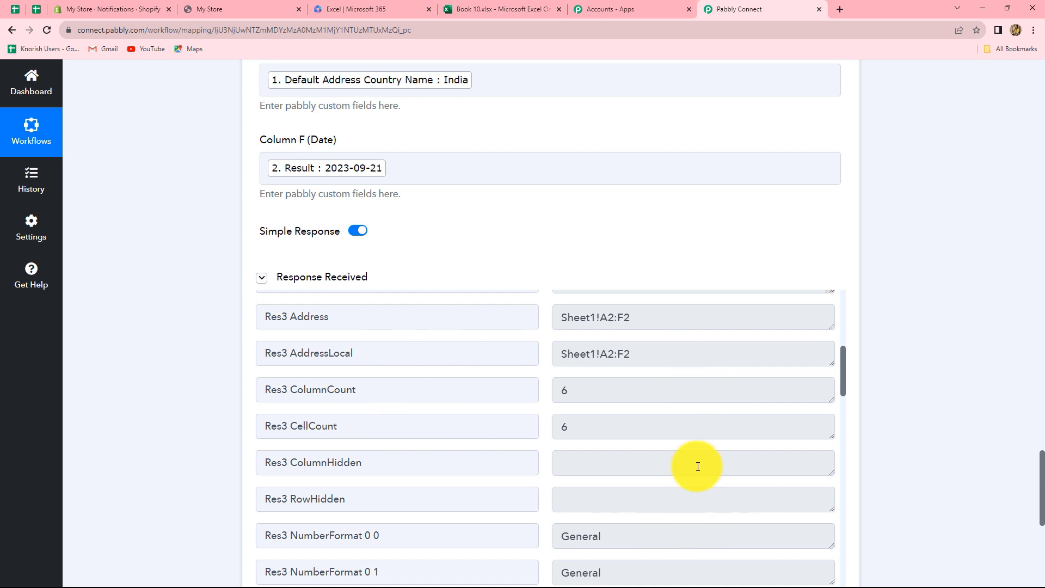
left_click(483, 6)
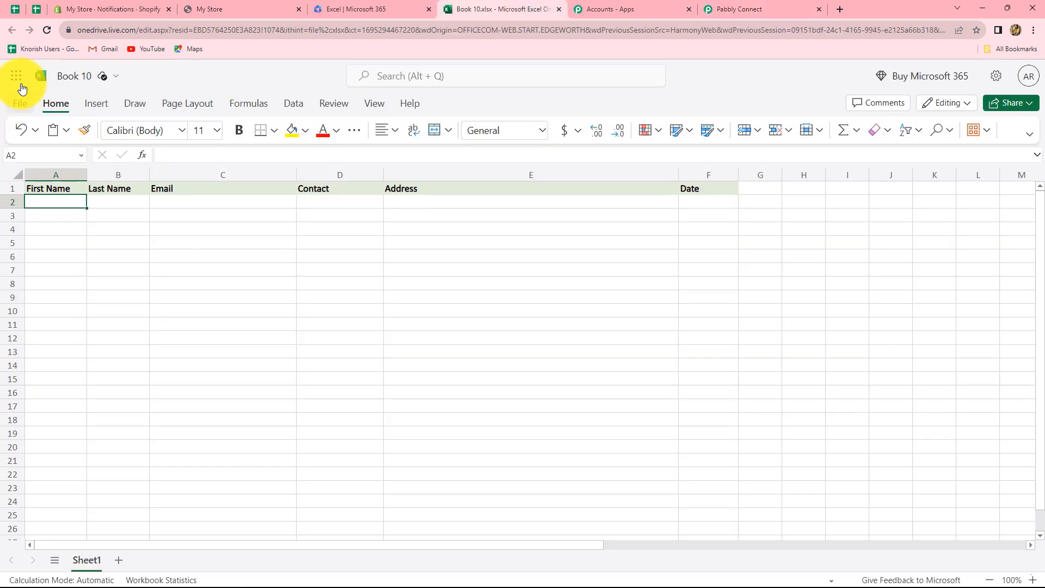
Step: Reload Book 10 to show the test row, autofit Contact column D and narrow Address column E
left_click(47, 31)
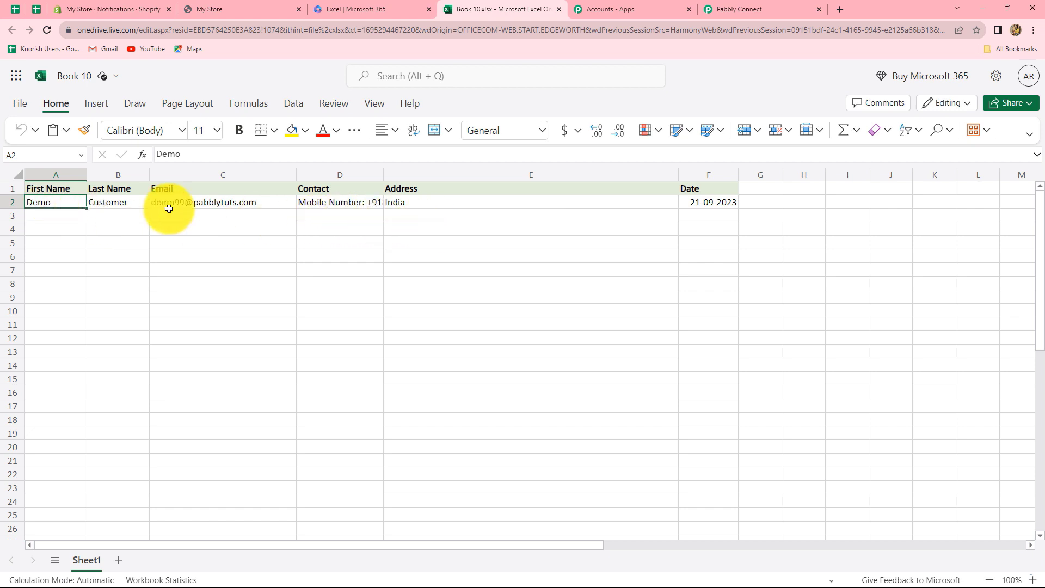
double_click(383, 175)
left_click_drag(718, 175, 550, 180)
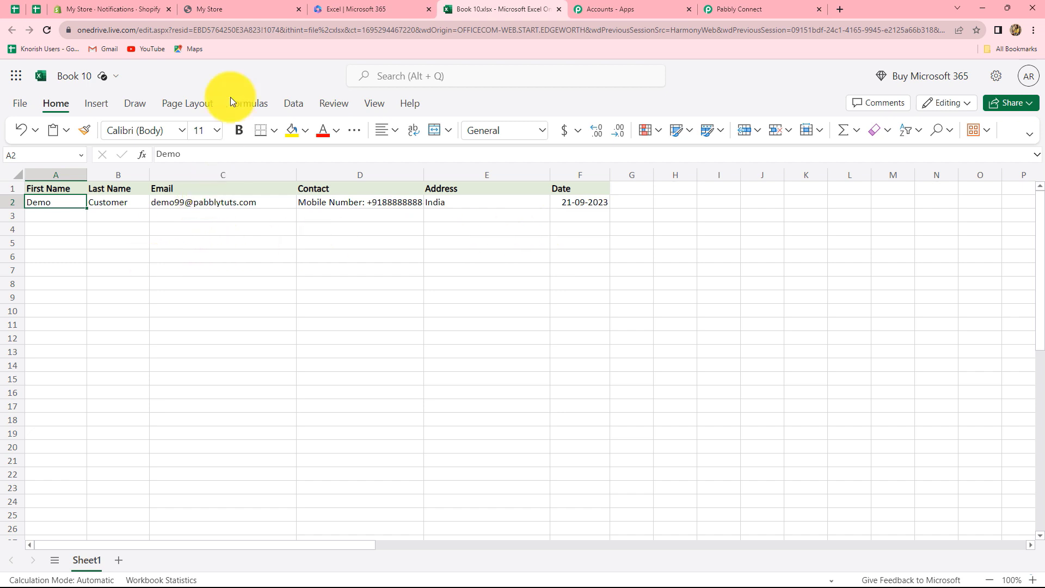
left_click(250, 6)
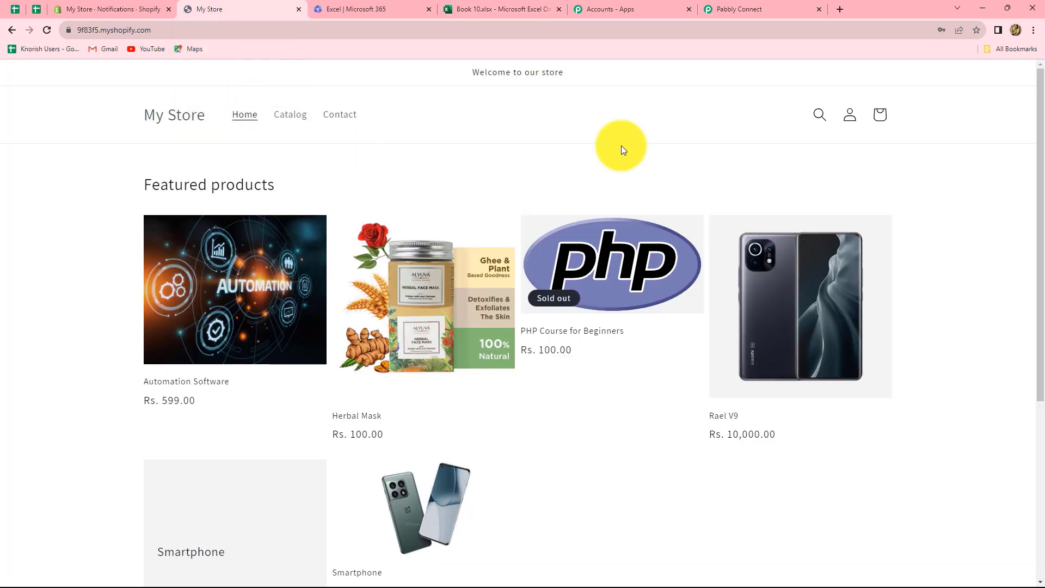
Step: Log the current customer out of the Shopify storefront
left_click(850, 117)
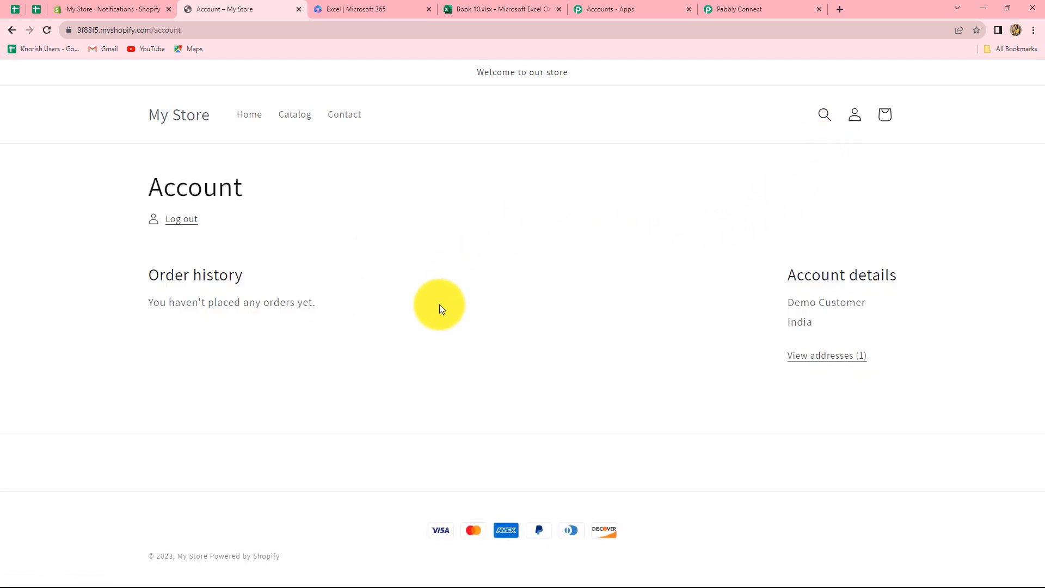
left_click(175, 224)
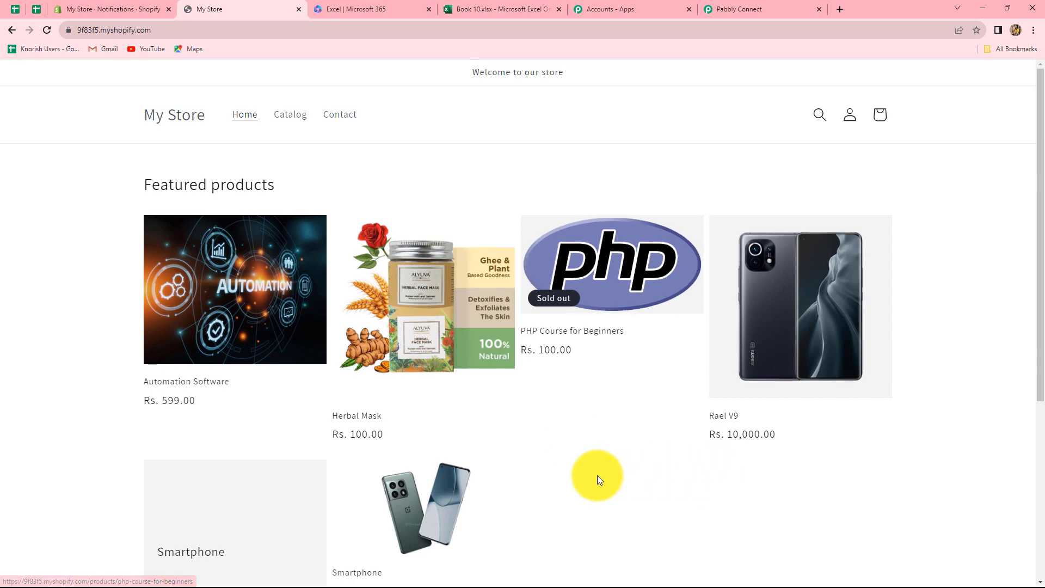
scroll(565, 477, "down", 2)
scroll(598, 447, "up", 2)
Step: Open the new-account registration form and fill in the customer's first and last name
left_click(849, 115)
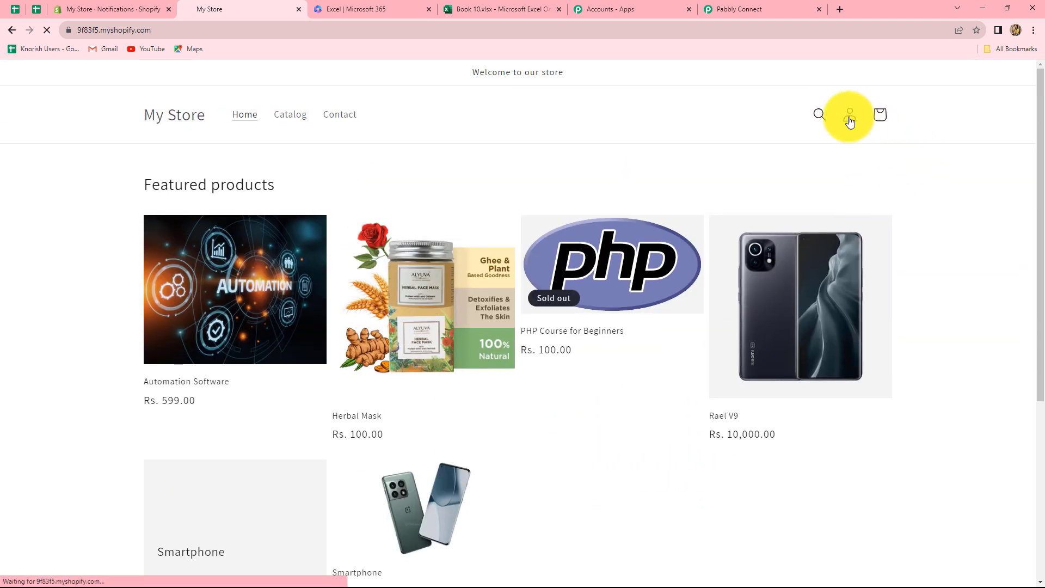
left_click(508, 413)
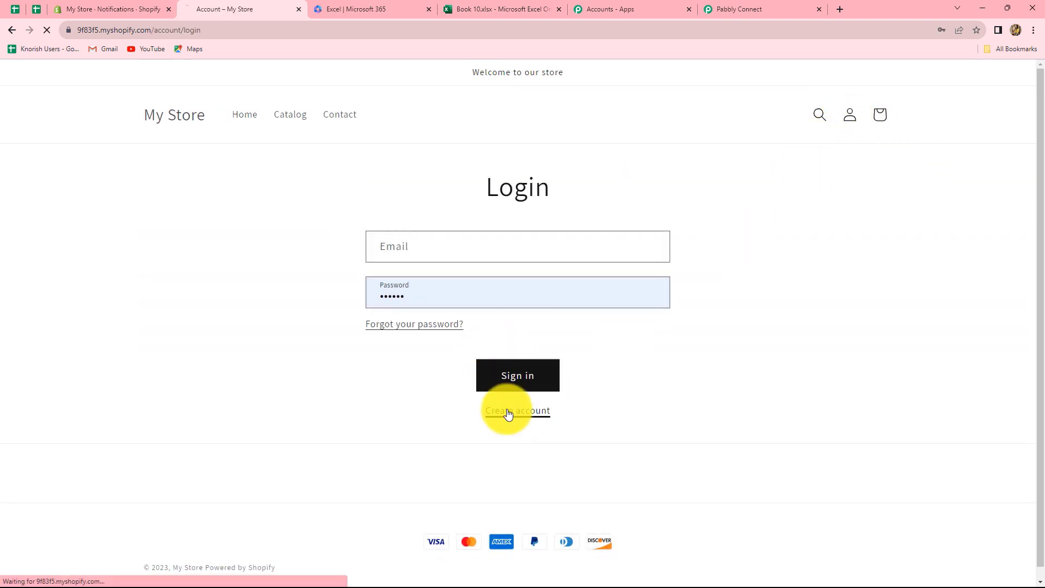
left_click(411, 252)
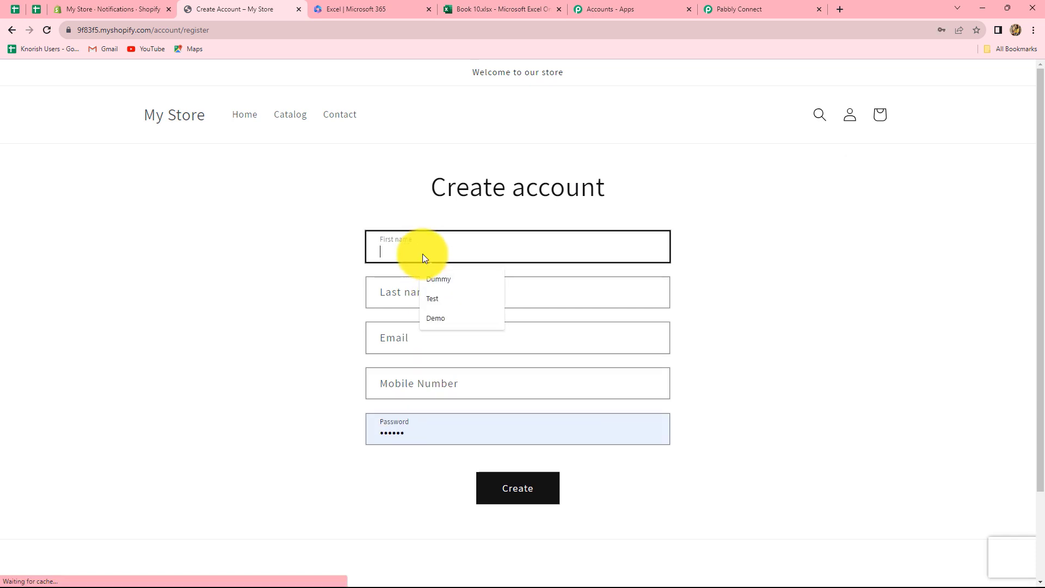
left_click(436, 299)
left_click(414, 298)
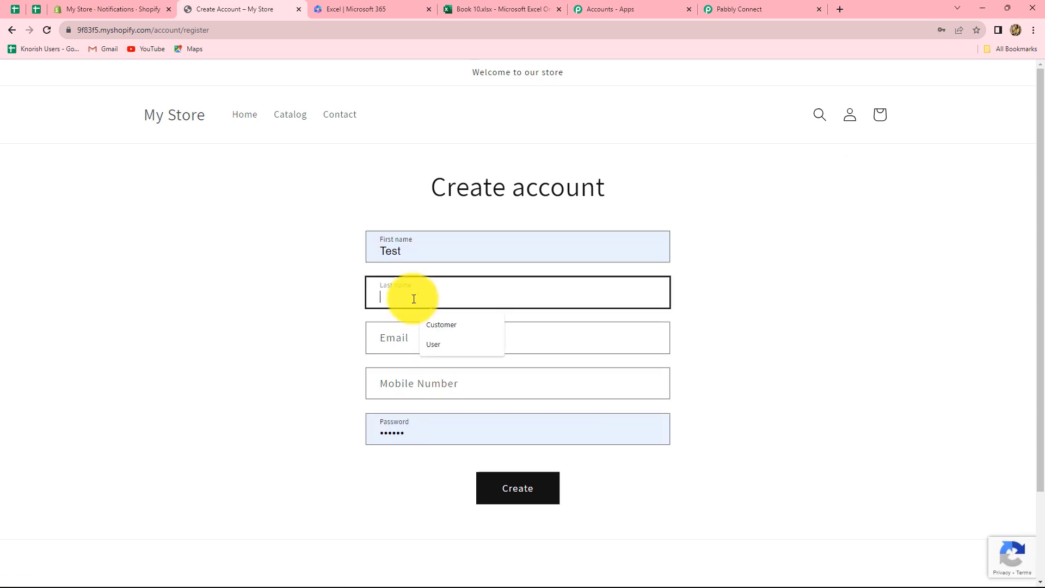
left_click(431, 343)
Step: Enter the test email address and mobile number, create the account, and dismiss the password prompt
left_click(384, 326)
left_click(392, 376)
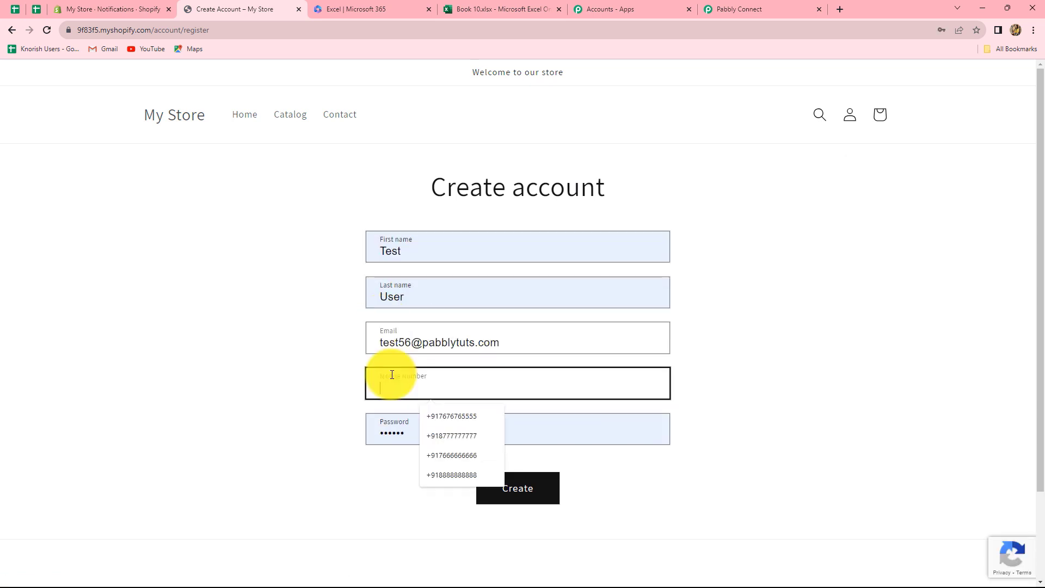
left_click(435, 416)
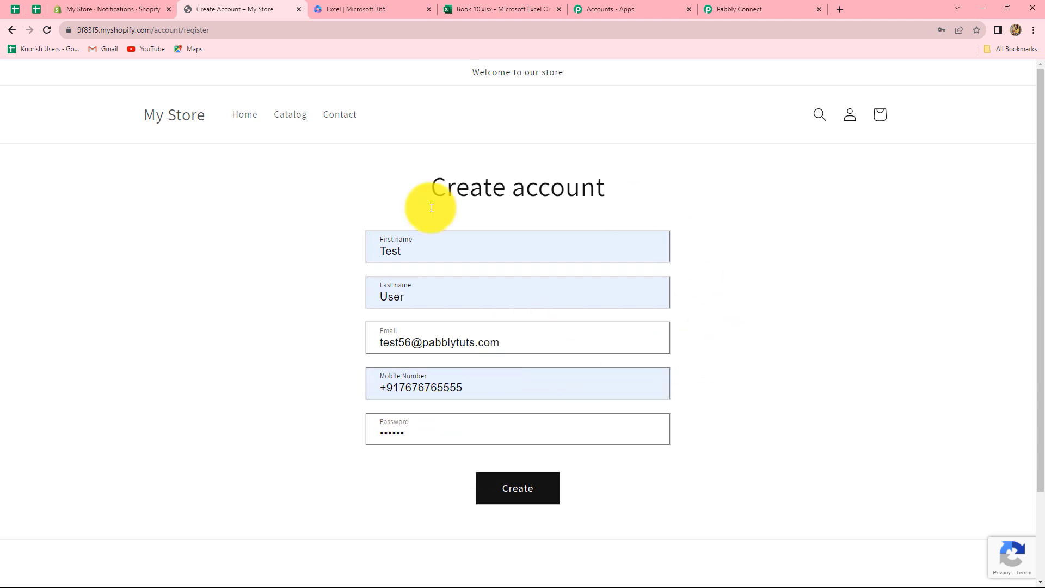
left_click(512, 501)
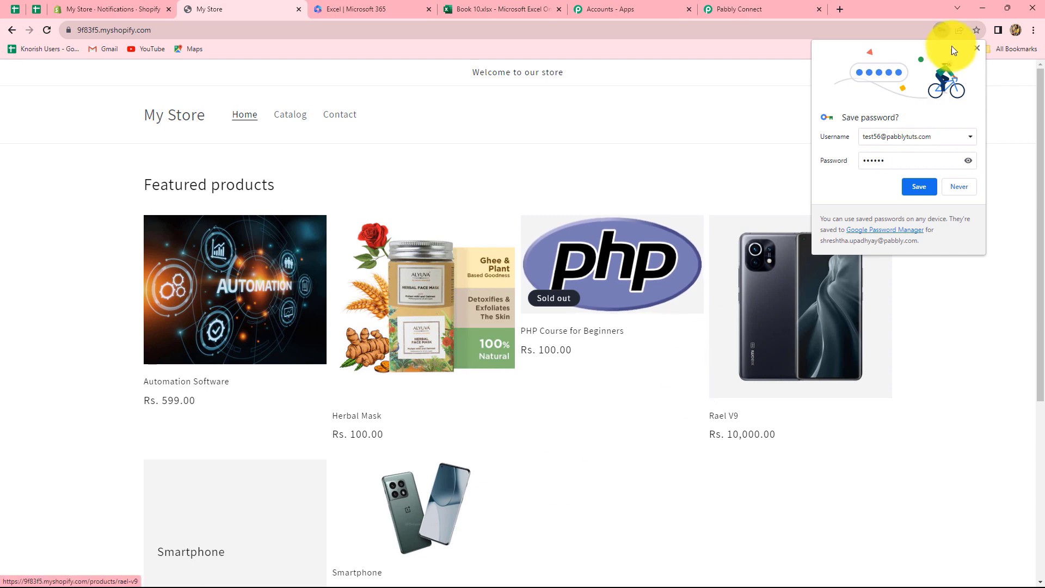
left_click(975, 50)
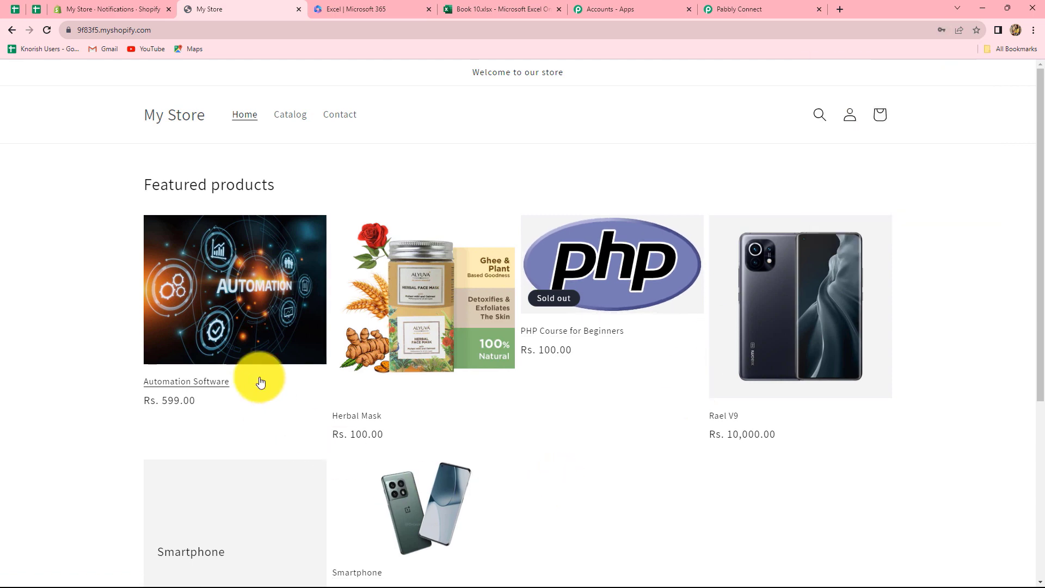
left_click(479, 7)
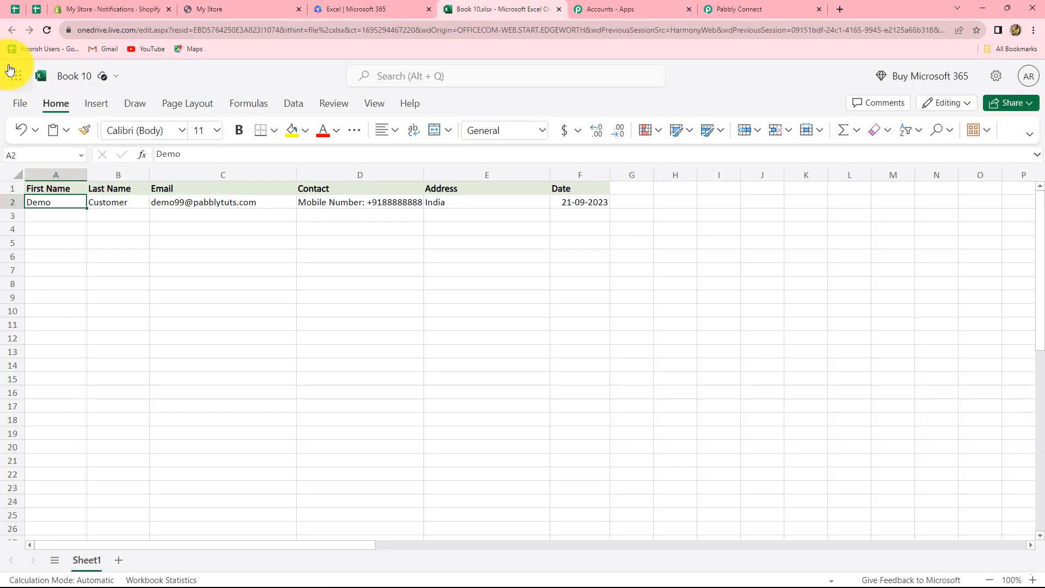
Step: Reload Book 10.xlsx to confirm the second test customer appears in row 3
left_click(45, 31)
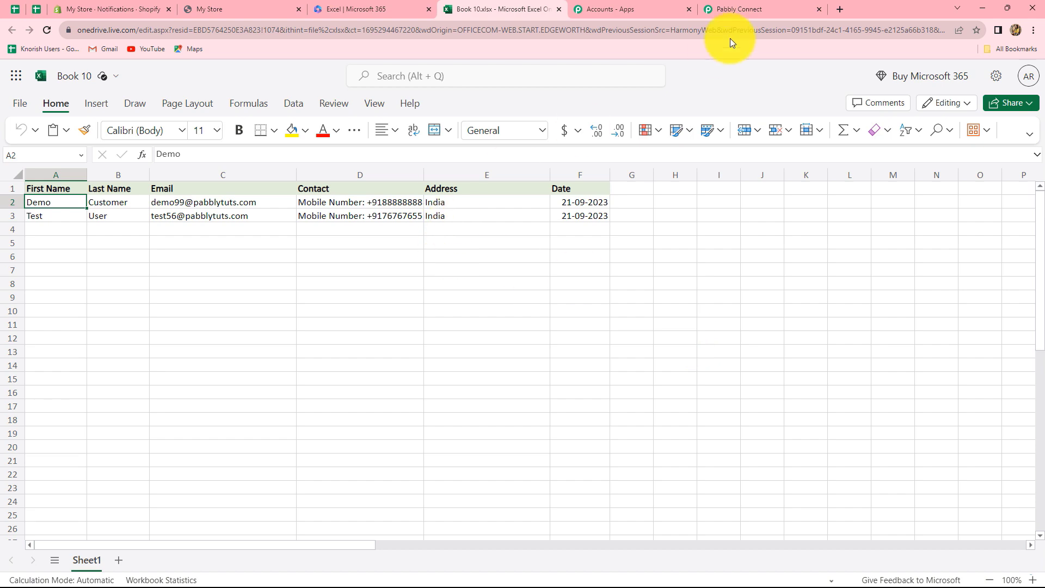
left_click(758, 8)
scroll(807, 330, "up", 10)
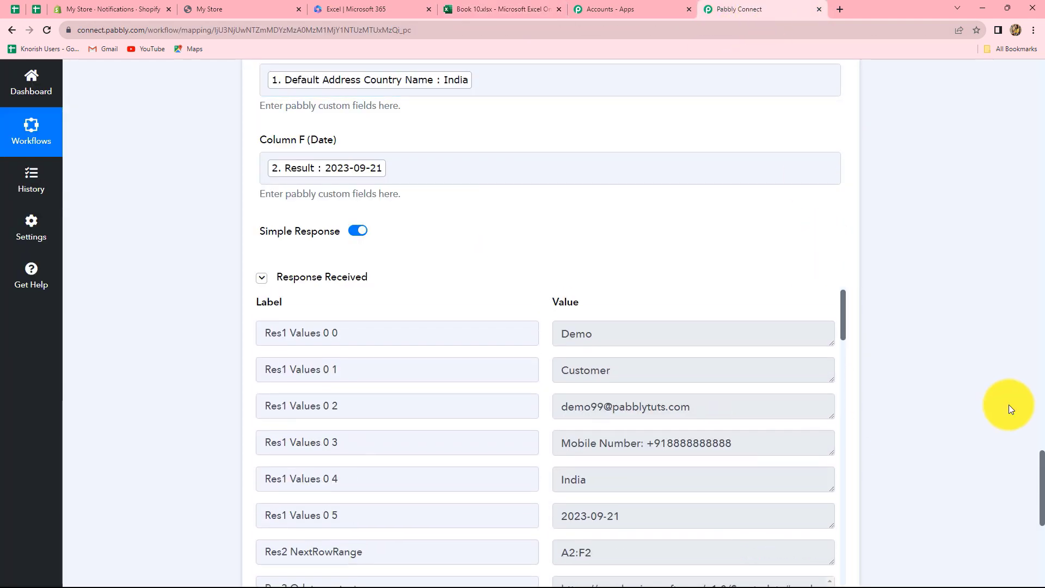
Step: Collapse Shopify New Customer, Format Date Only and Excel Add Row into compact cards
scroll(1008, 404, "up", 10)
scroll(983, 403, "up", 15)
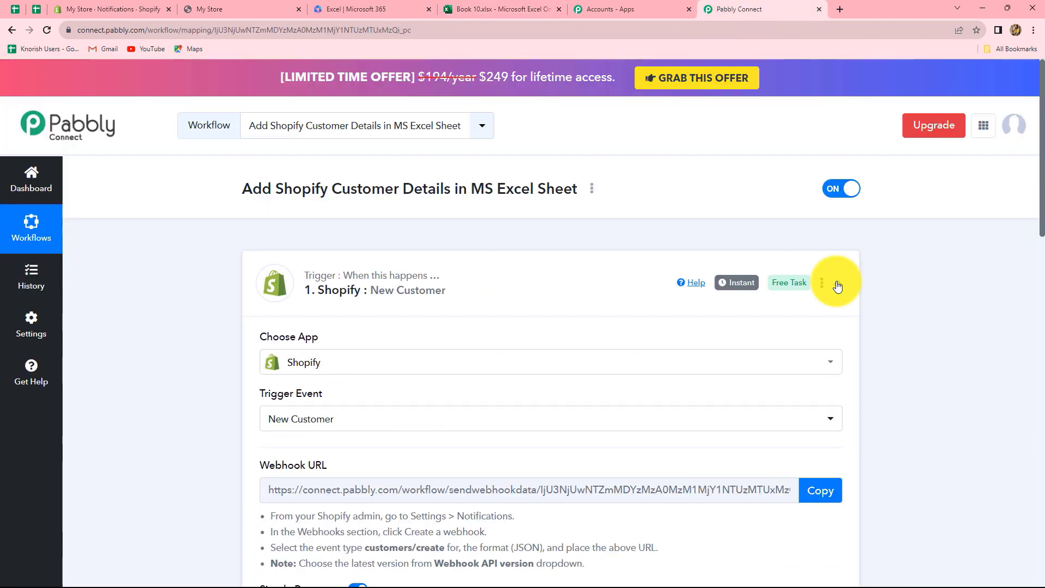
left_click(837, 281)
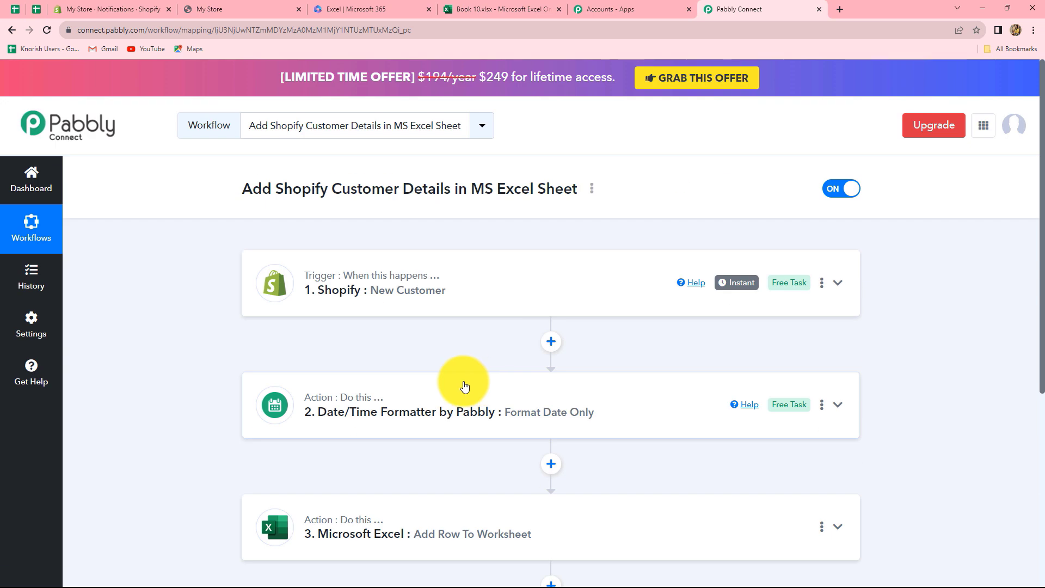
scroll(464, 387, "down", 1)
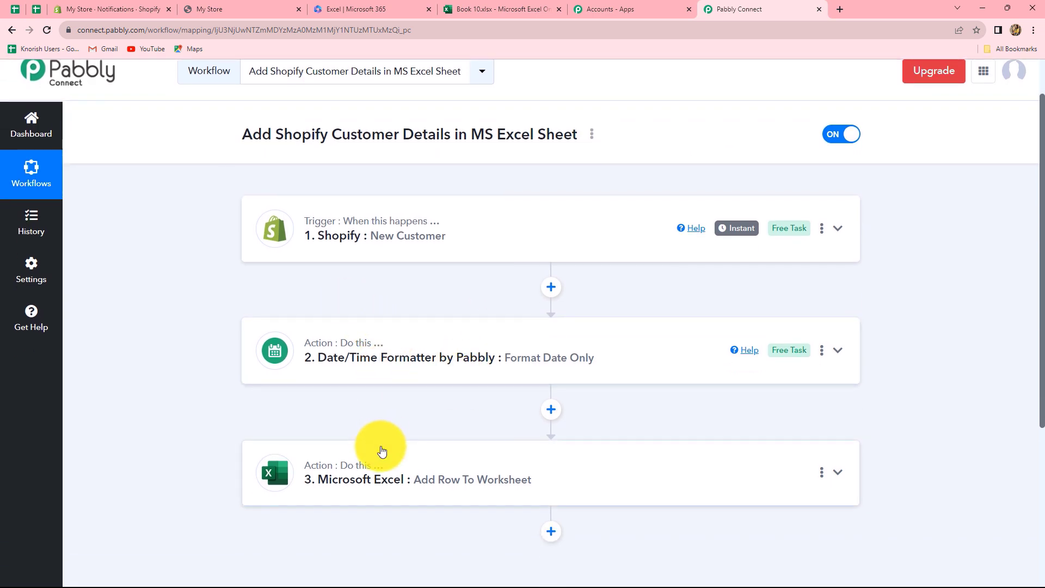